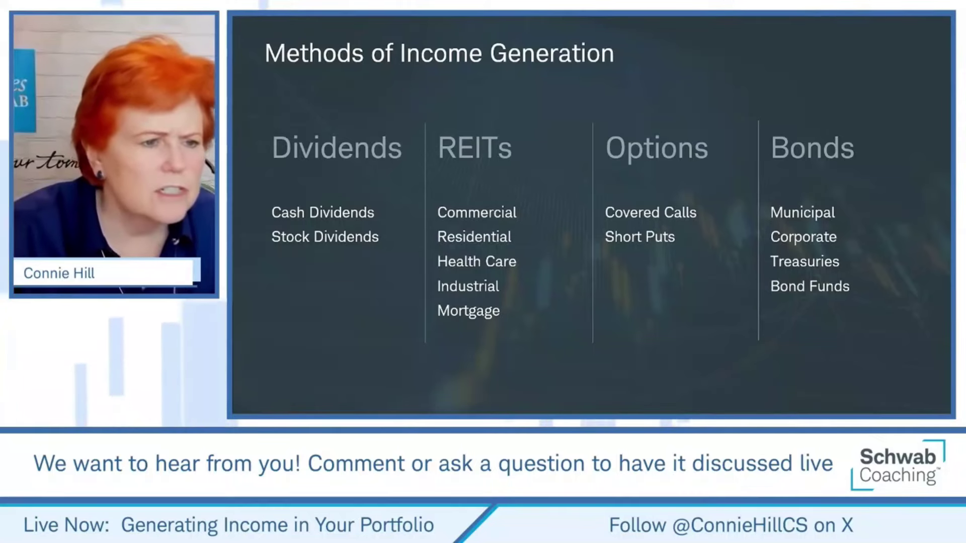
- Switch to the browser and search the Schwab website for "reits"
key(alt+Tab)
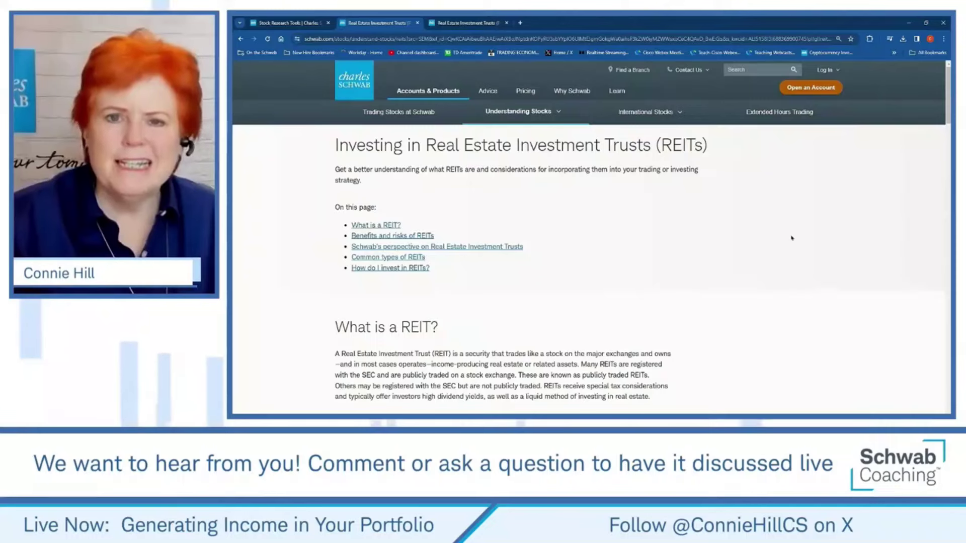
scroll(498, 252, down, 1)
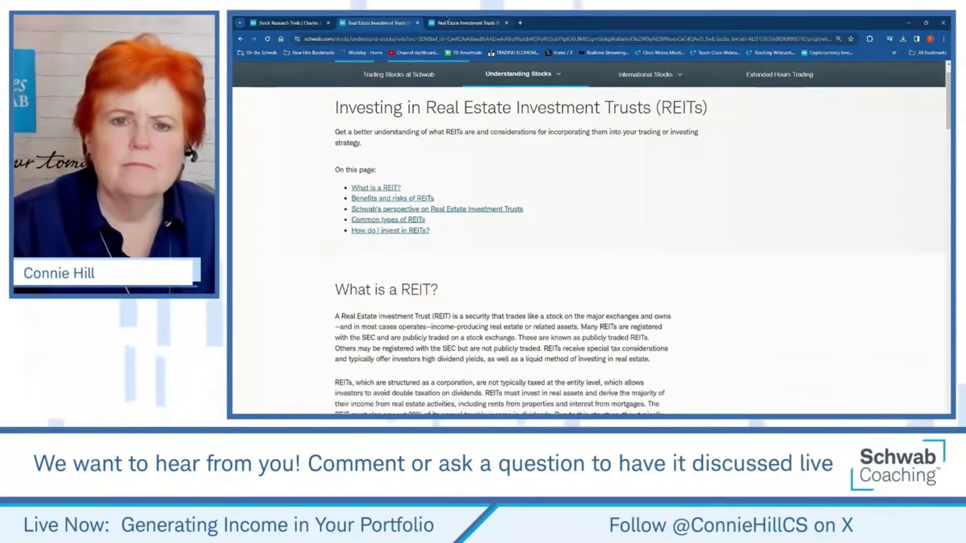
scroll(490, 235, up, 1)
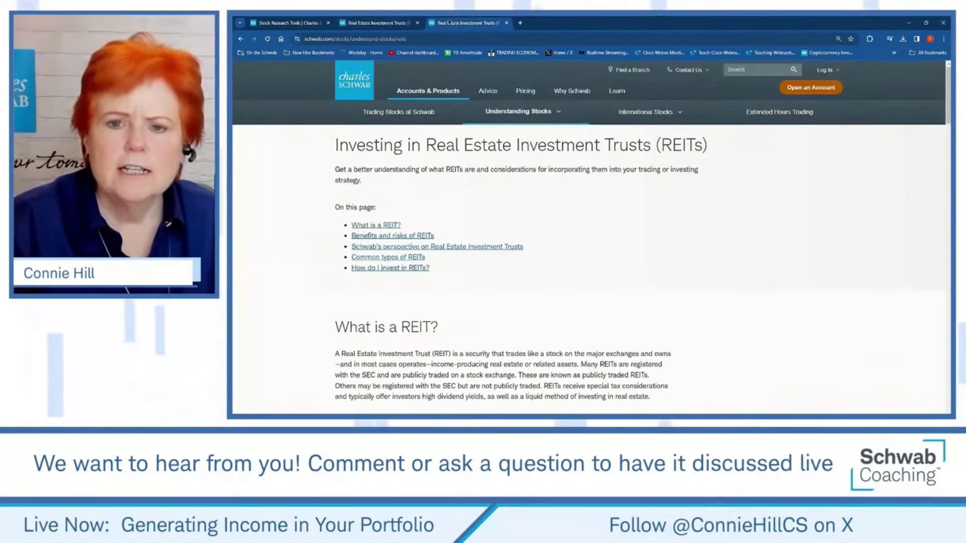
click(608, 90)
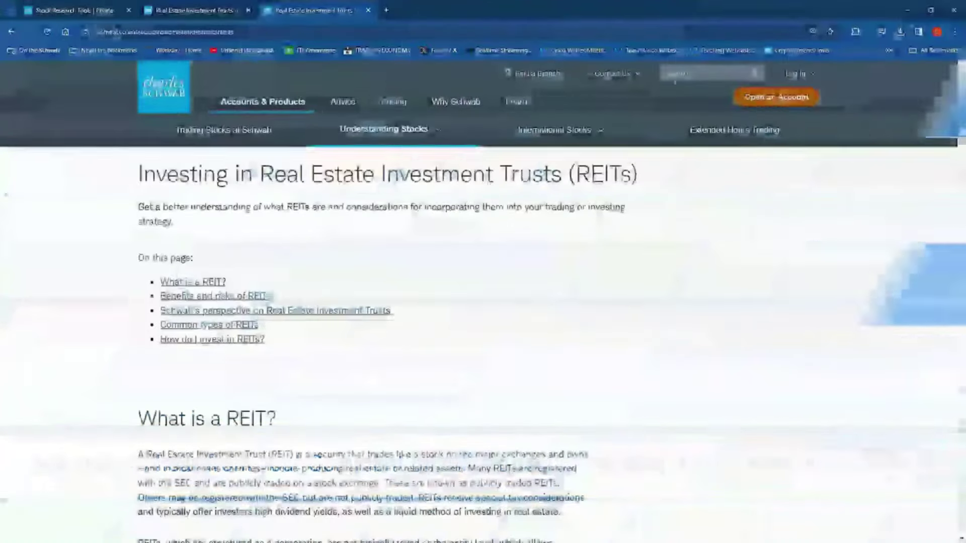
click(741, 69)
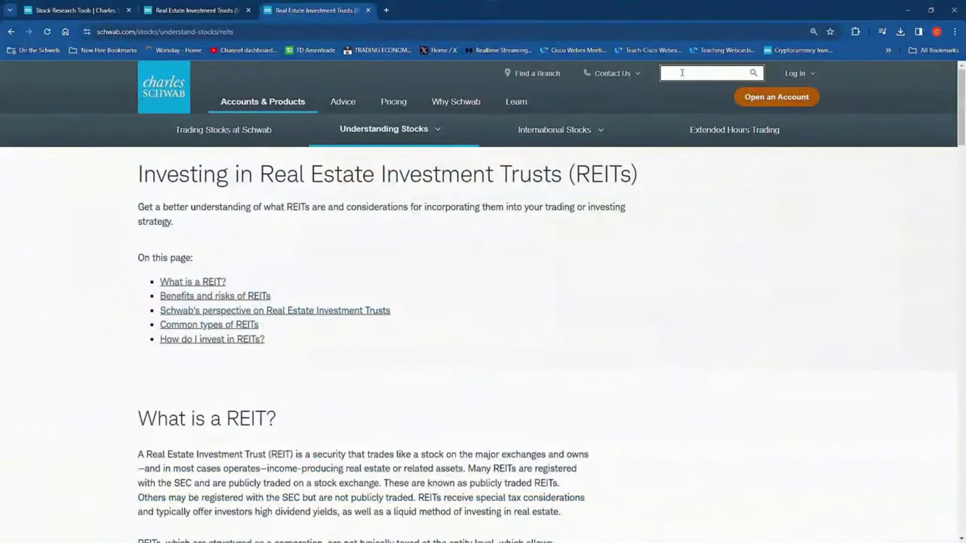
text(reits)
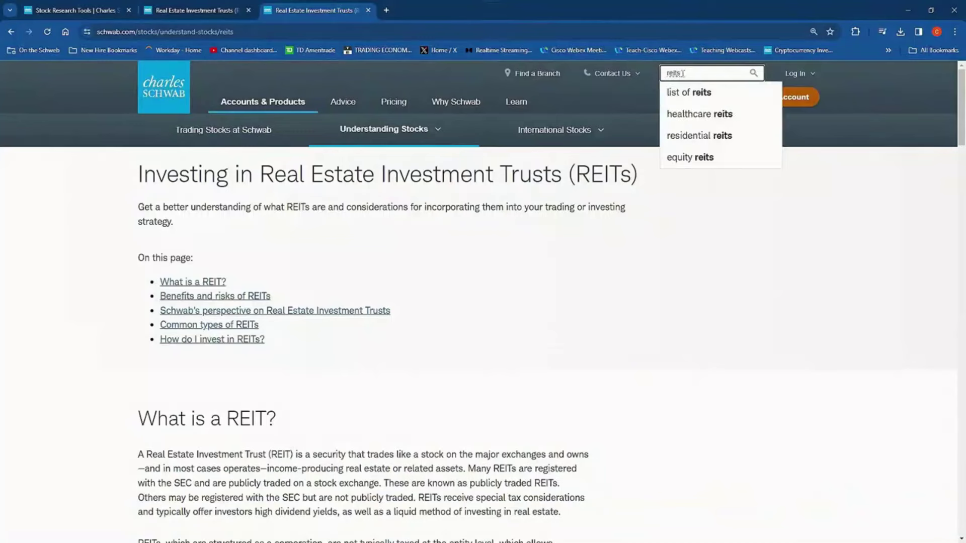
key(Return)
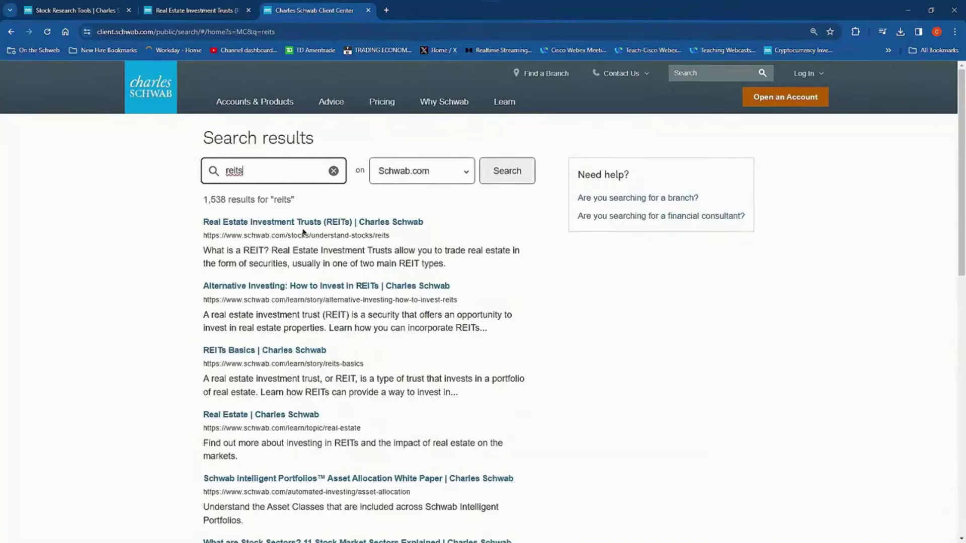
- Open the Real Estate Investment Trusts (REITs) search result and read its REIT definition and the benefits and risks sections
click(382, 225)
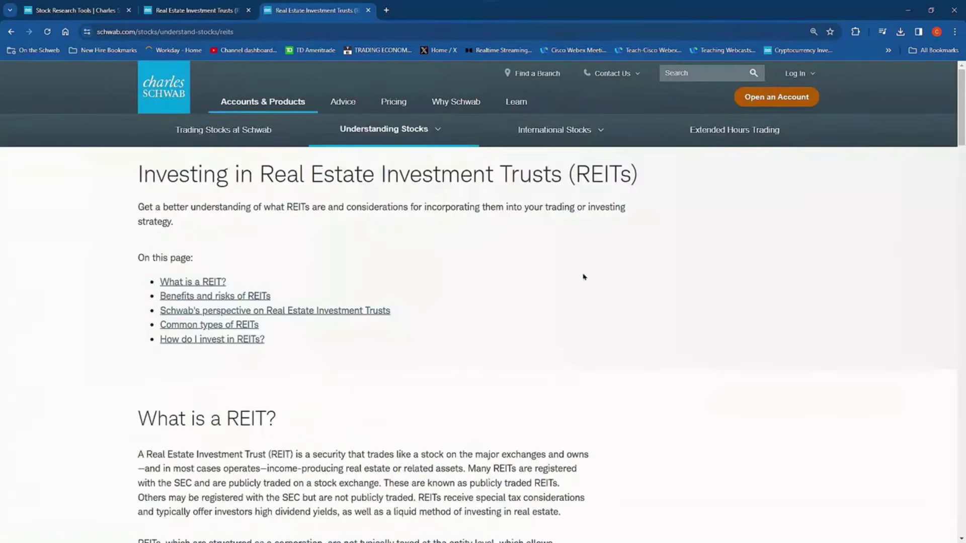
scroll(711, 311, down, 4)
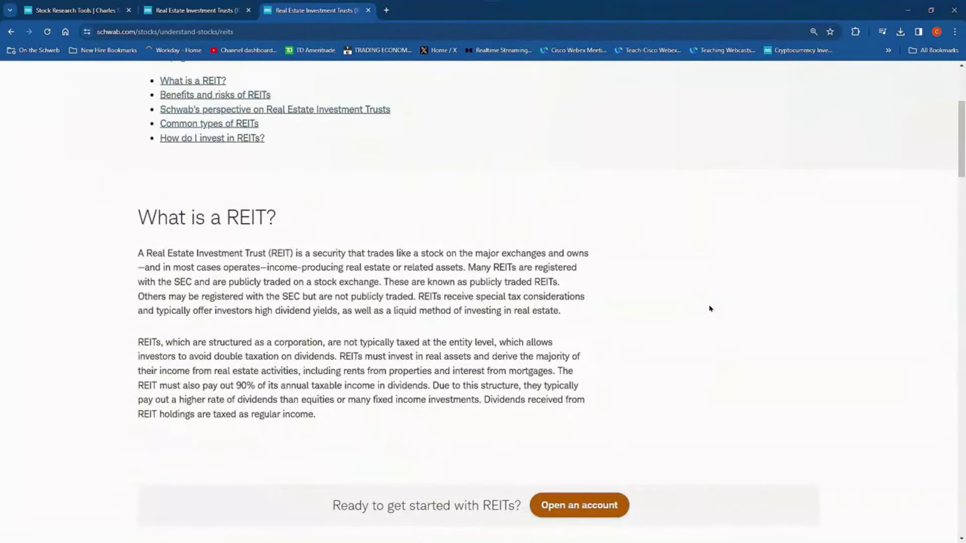
scroll(710, 309, down, 1)
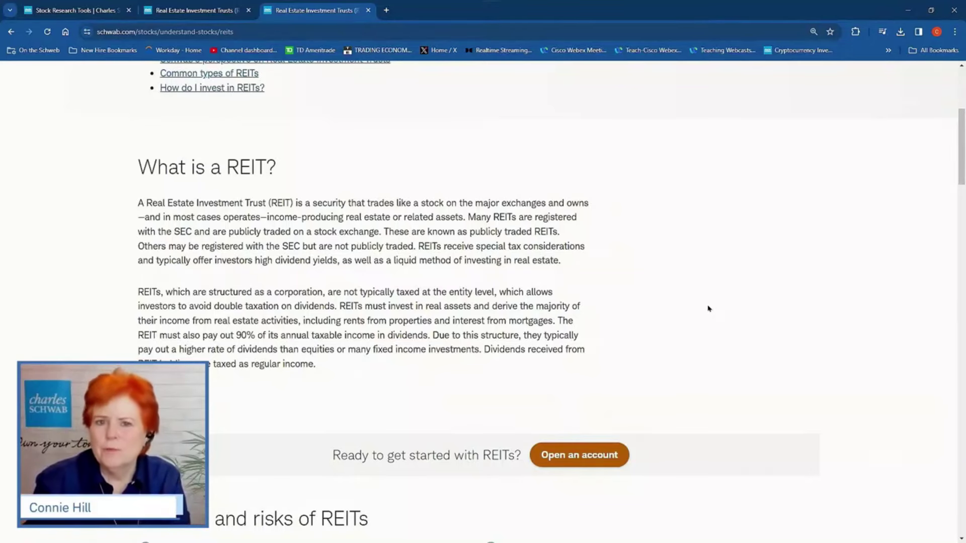
scroll(708, 308, down, 6)
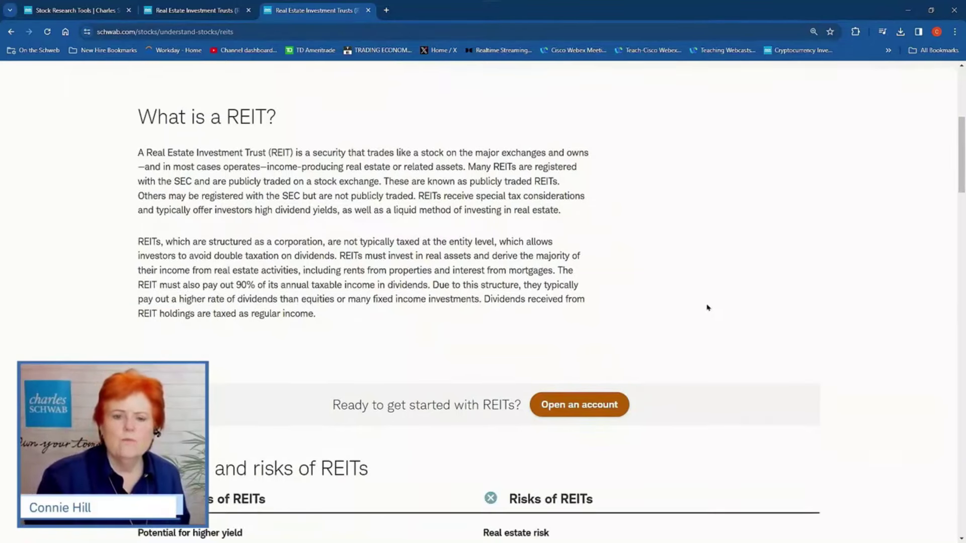
scroll(708, 308, down, 2)
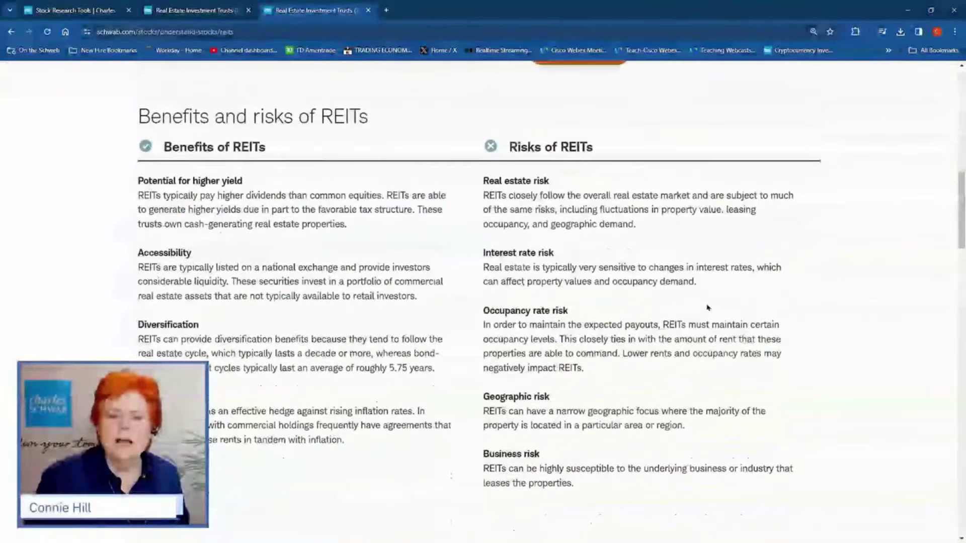
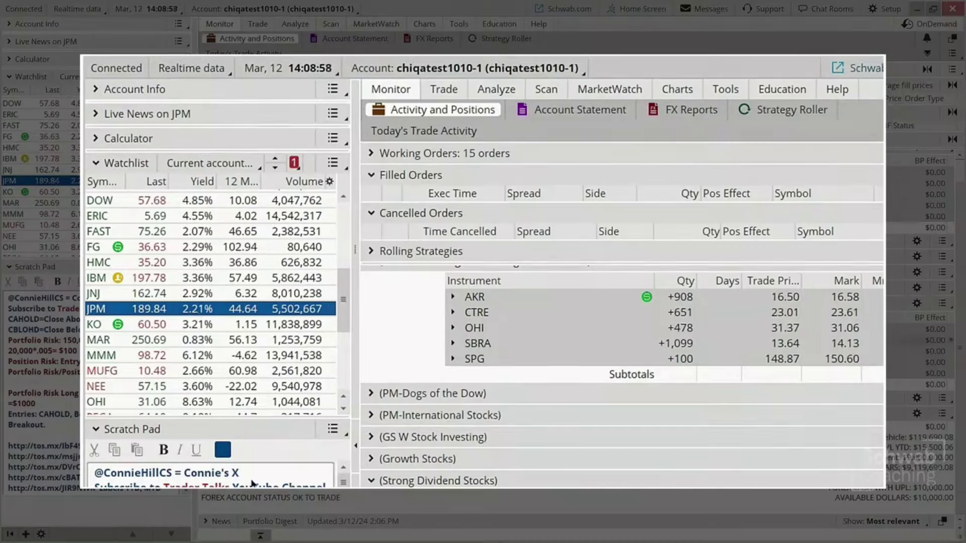
- Select NEE in the watchlist and view the dividend yields of the stocks further down the list
click(187, 388)
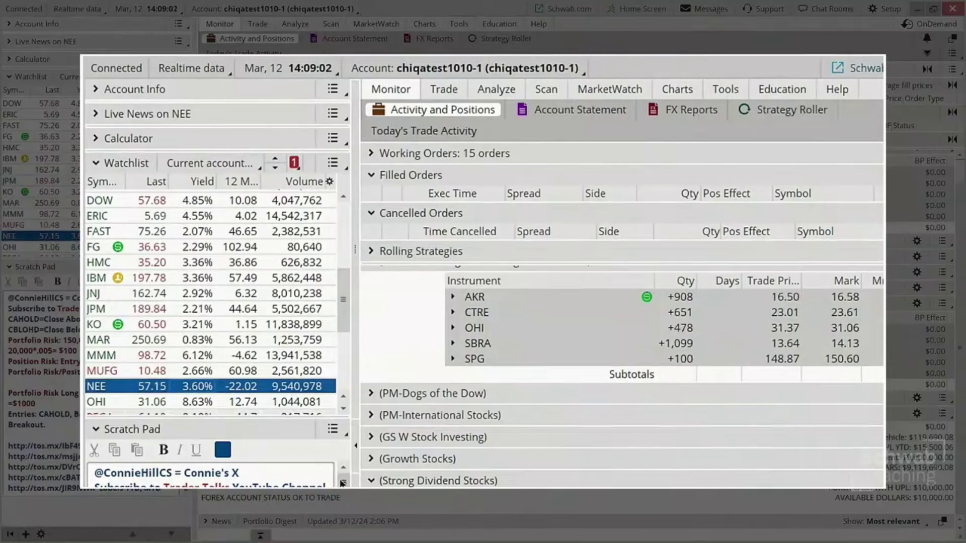
drag(342, 309, 343, 360)
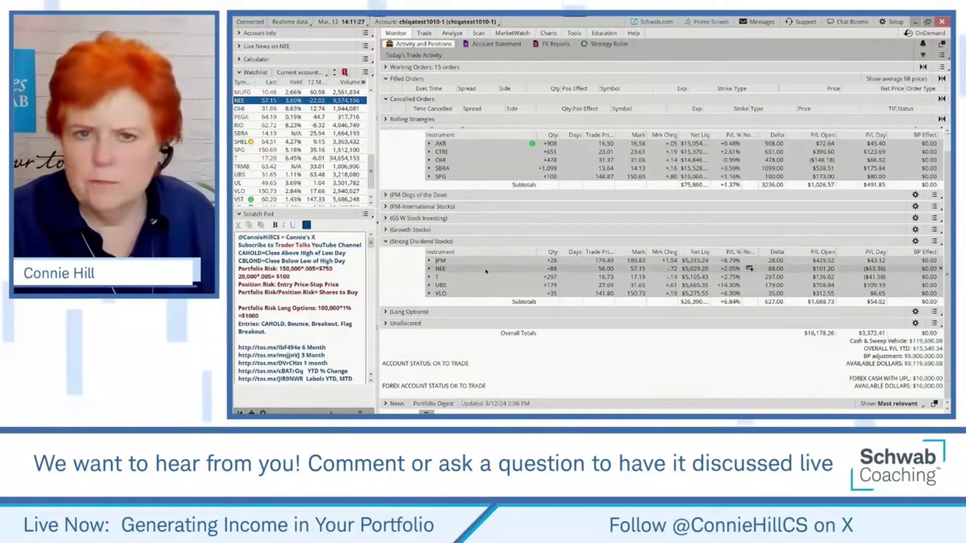
key(ctrl)
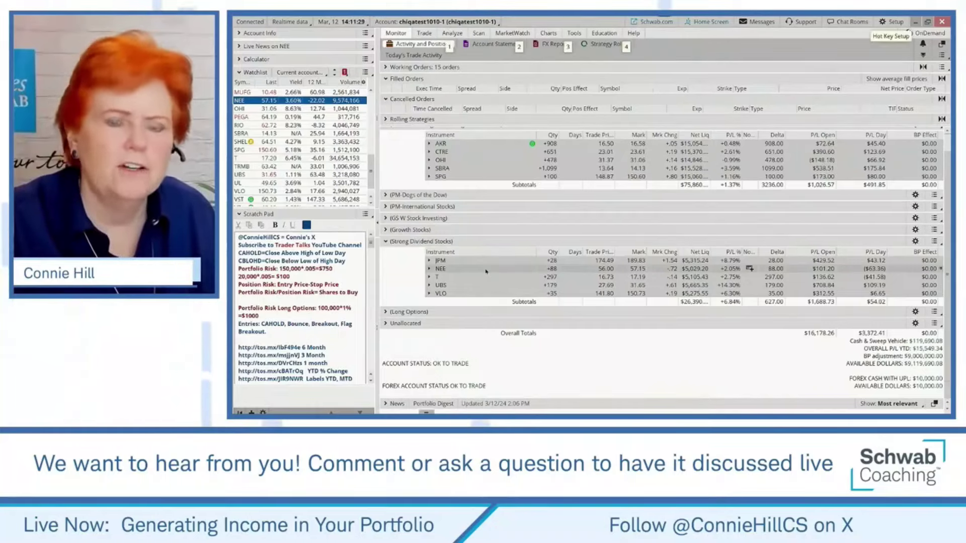
- Switch back to the browser and mark the Accessibility, Diversification and Inflation hedging benefits of REITs with pen strokes
key(alt+Tab)
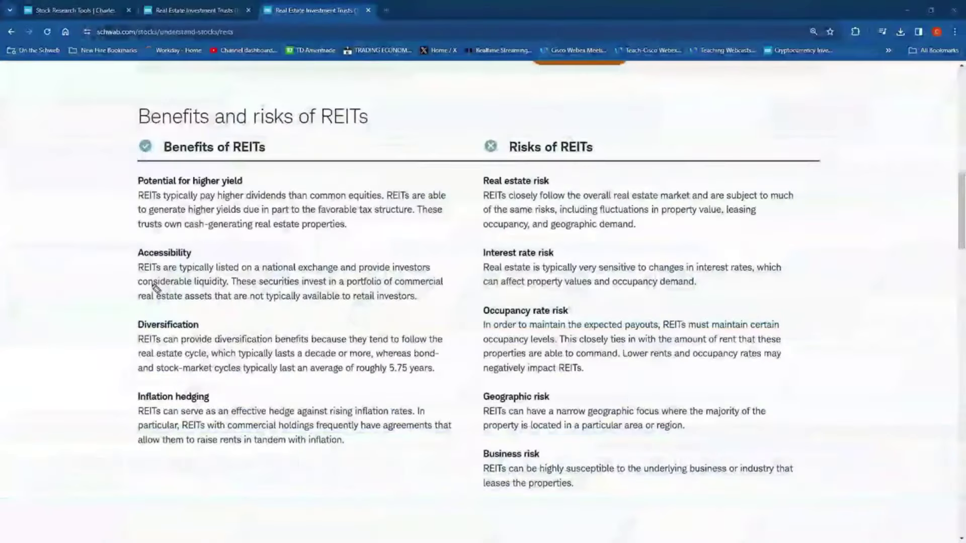
mouse_move(80, 257)
mouse_down()
mouse_move(129, 272)
mouse_move(129, 243)
mouse_move(199, 238)
mouse_move(206, 254)
mouse_up()
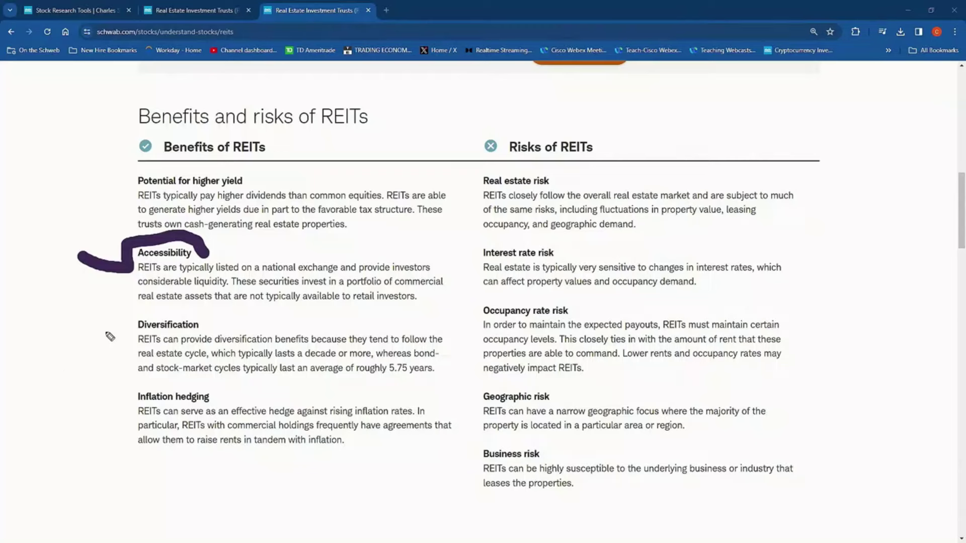
drag(105, 328, 129, 328)
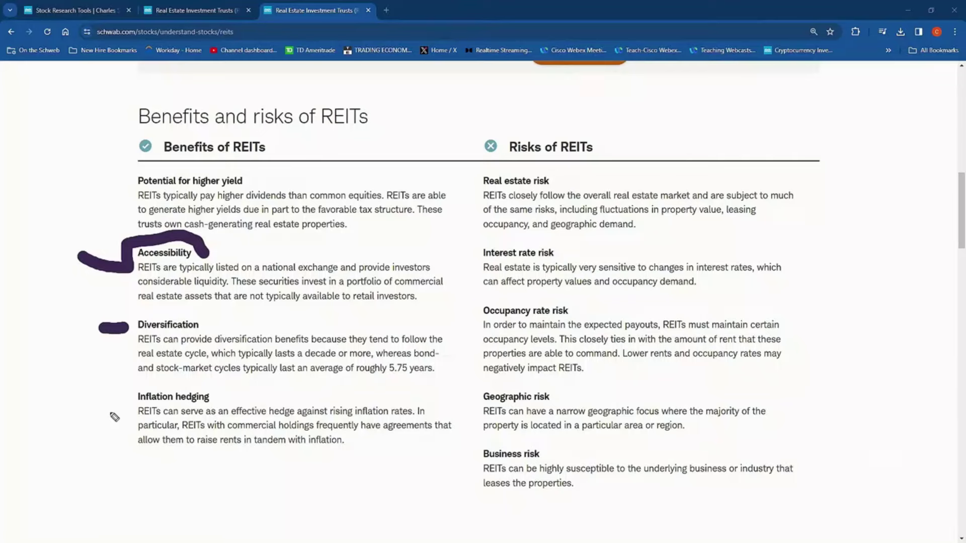
drag(90, 400, 90, 427)
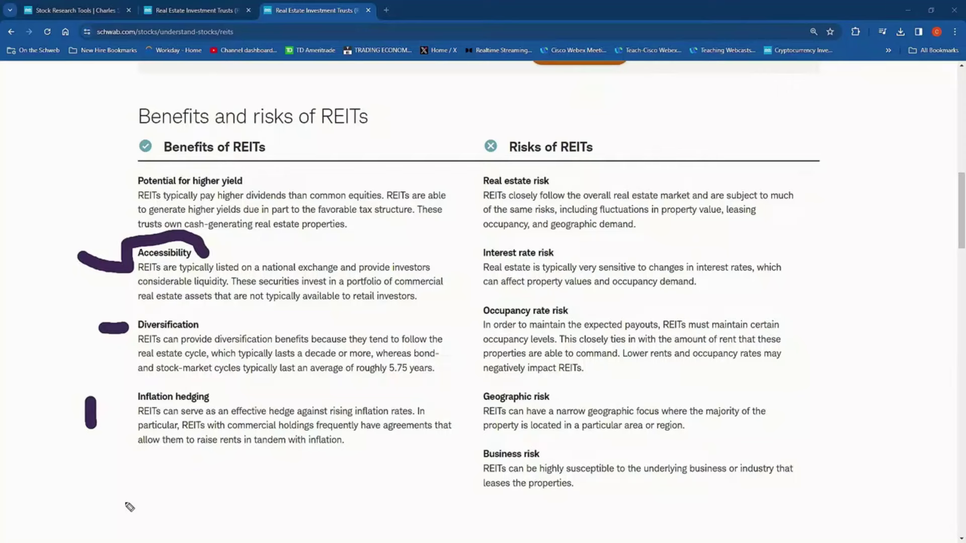
- Mark the real estate, interest rate, occupancy rate, geographic and business risks of REITs with short pen strokes
drag(556, 179, 572, 183)
drag(559, 251, 570, 254)
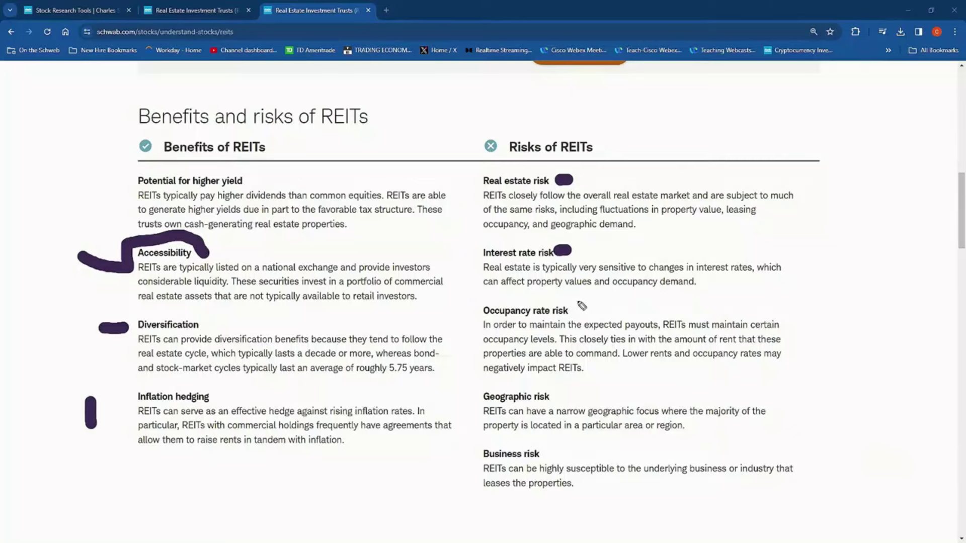
drag(575, 300, 587, 300)
drag(562, 393, 576, 389)
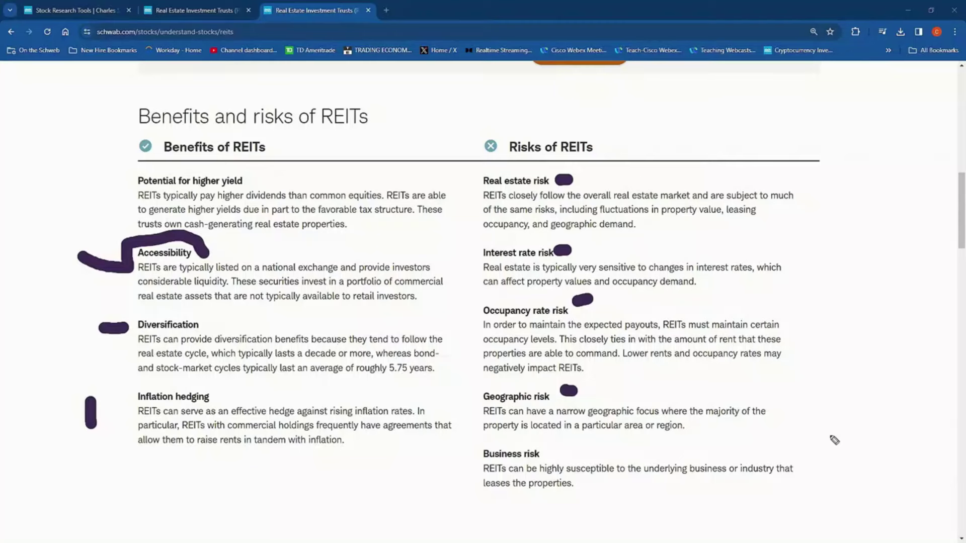
drag(638, 484, 675, 486)
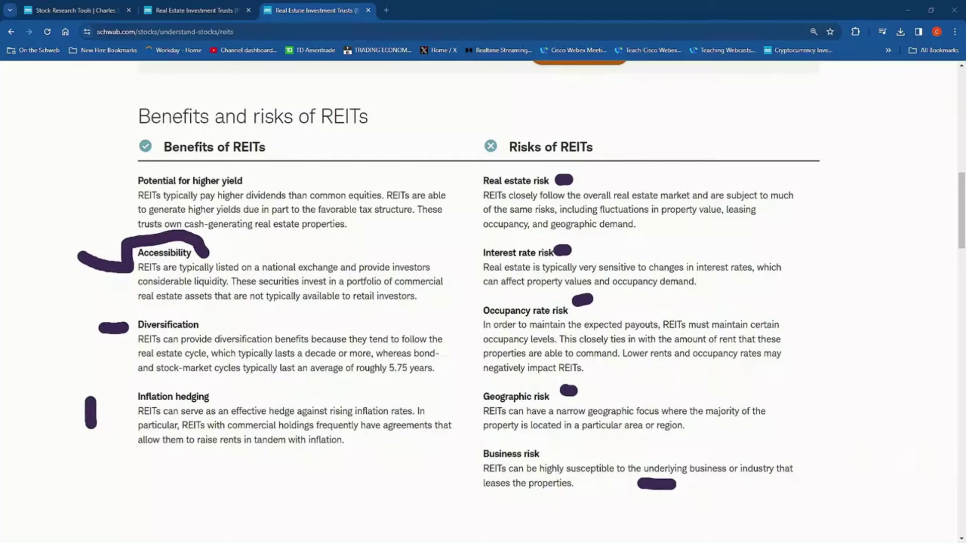
- Clear all pen marks from the REIT page and view the descriptions of the common REIT types
key(Escape)
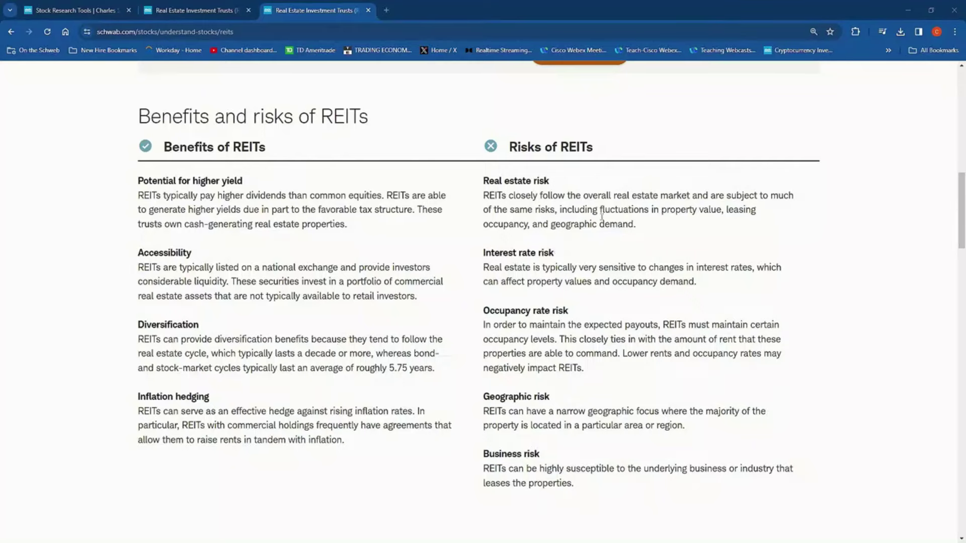
scroll(723, 299, down, 12)
scroll(805, 359, down, 4)
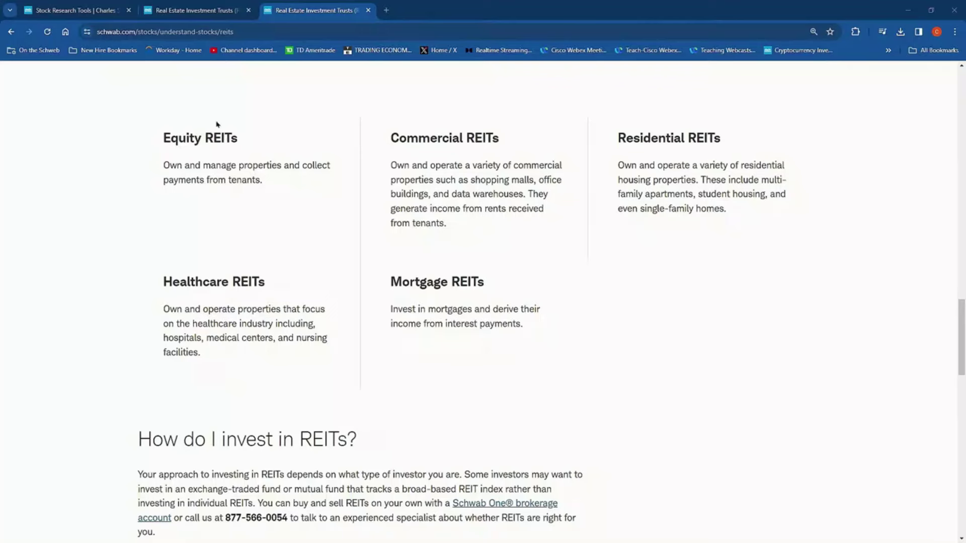
- Load the saved screen "REITs Yield 4+%and + 12 Mo Price Change" in the Stock Screener and open its criteria for modification
click(89, 14)
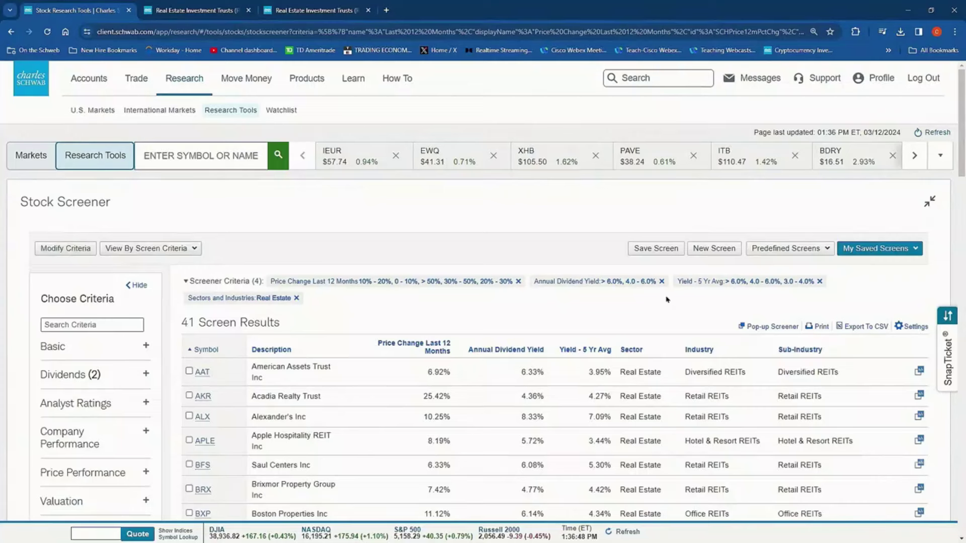
click(901, 249)
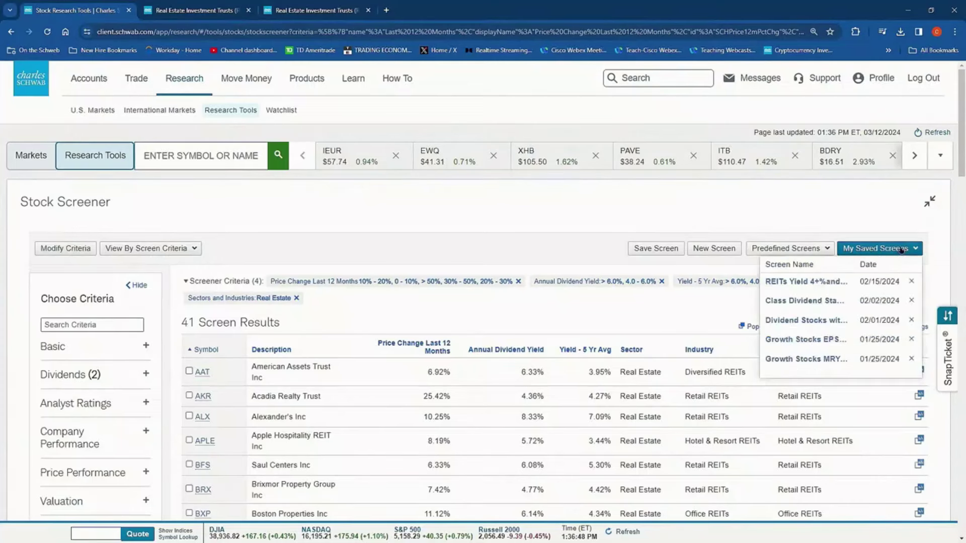
click(813, 285)
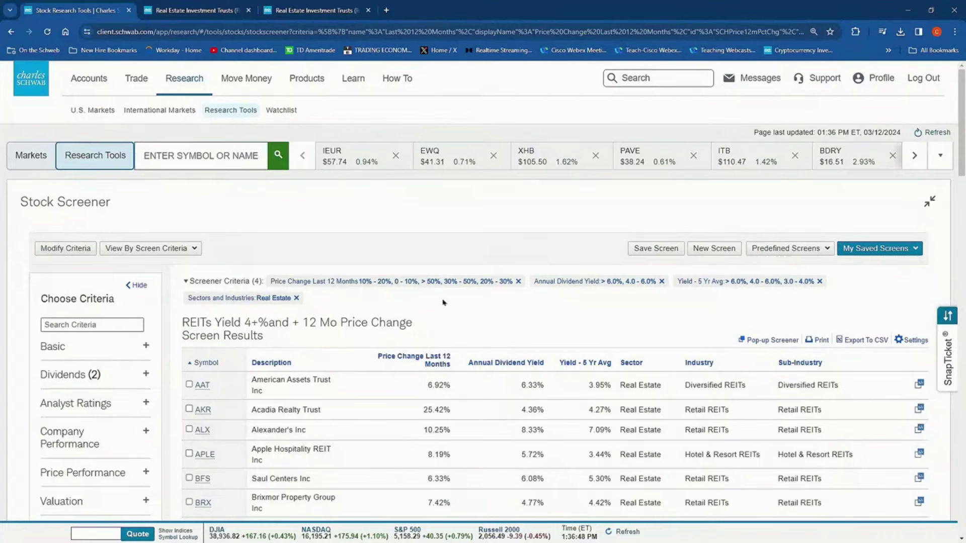
click(59, 248)
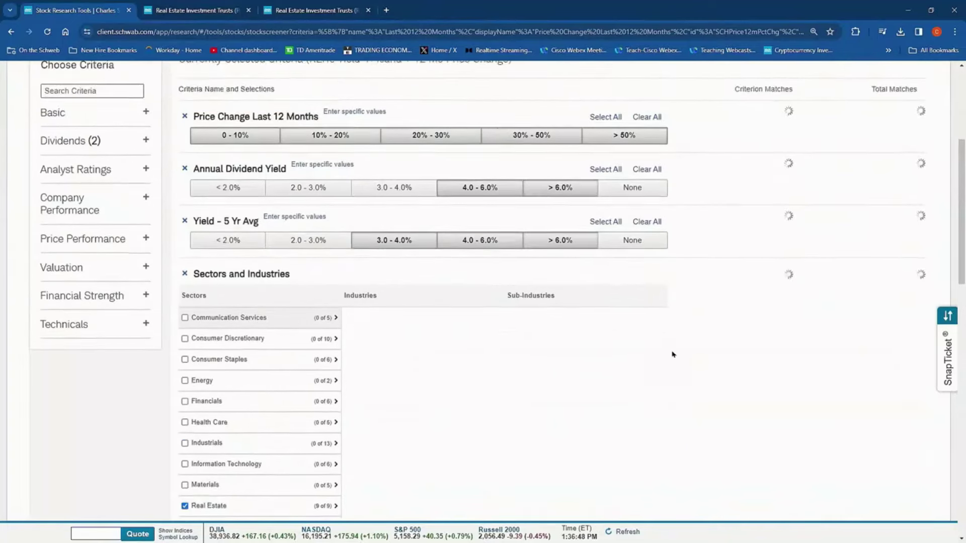
- Examine the screen's criteria for 12-month price change, annual dividend yield, 5-year average yield, and sectors and industries
scroll(672, 354, up, 2)
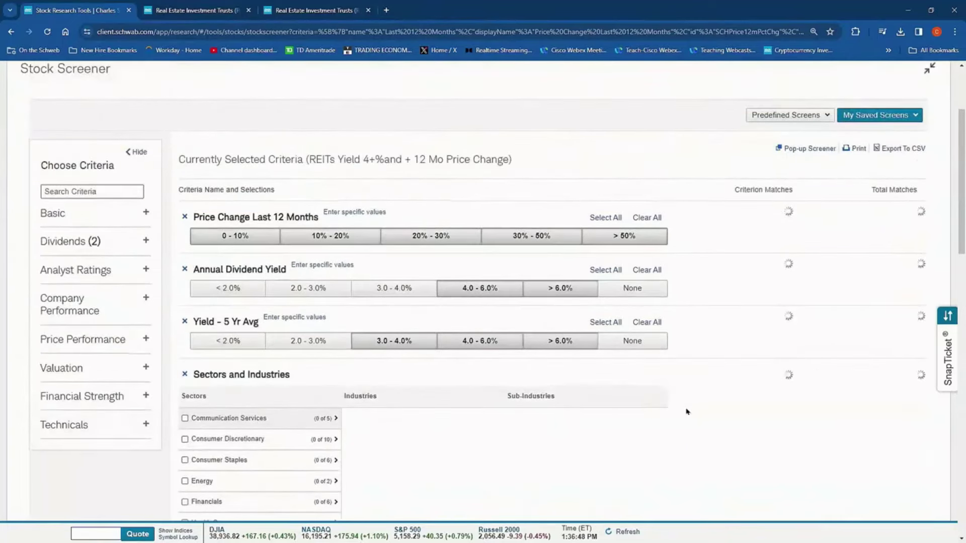
scroll(687, 412, down, 2)
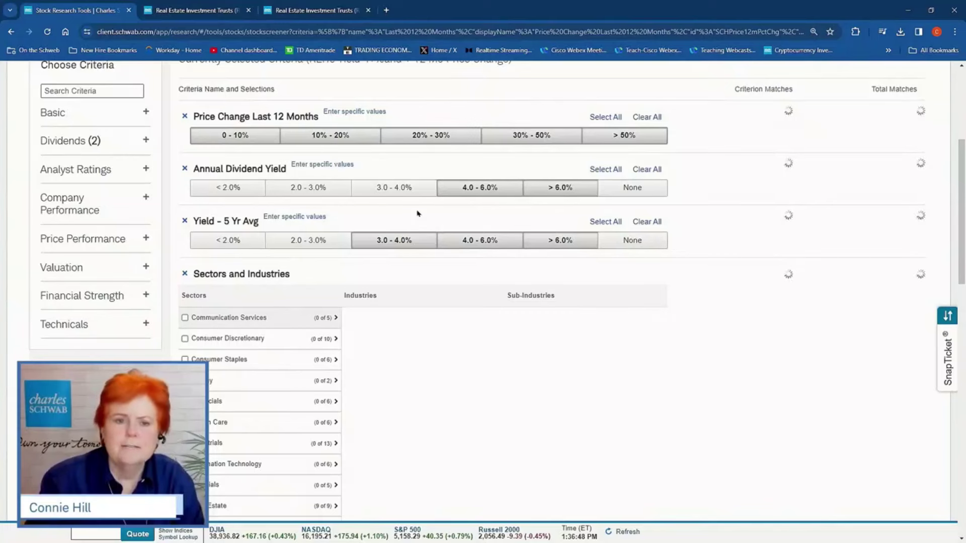
scroll(417, 214, up, 1)
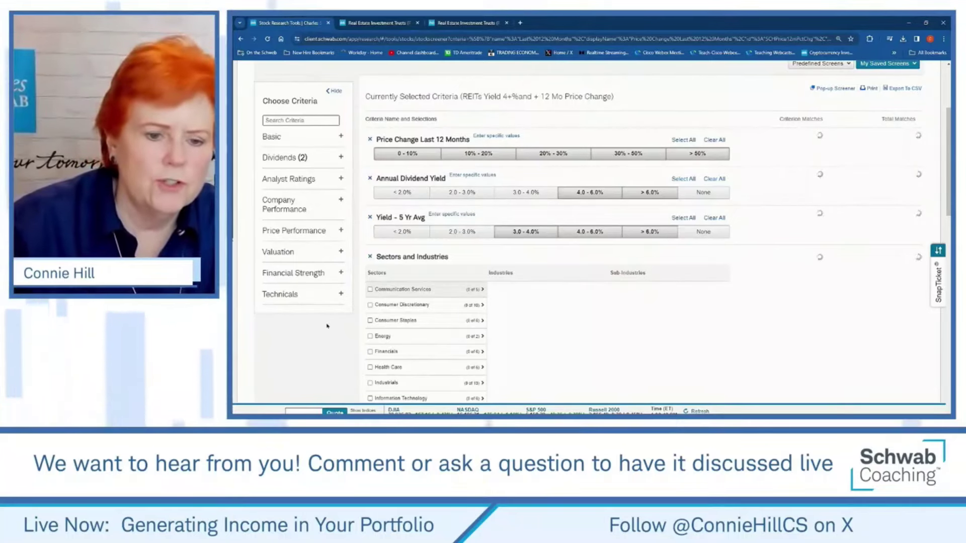
scroll(428, 194, down, 2)
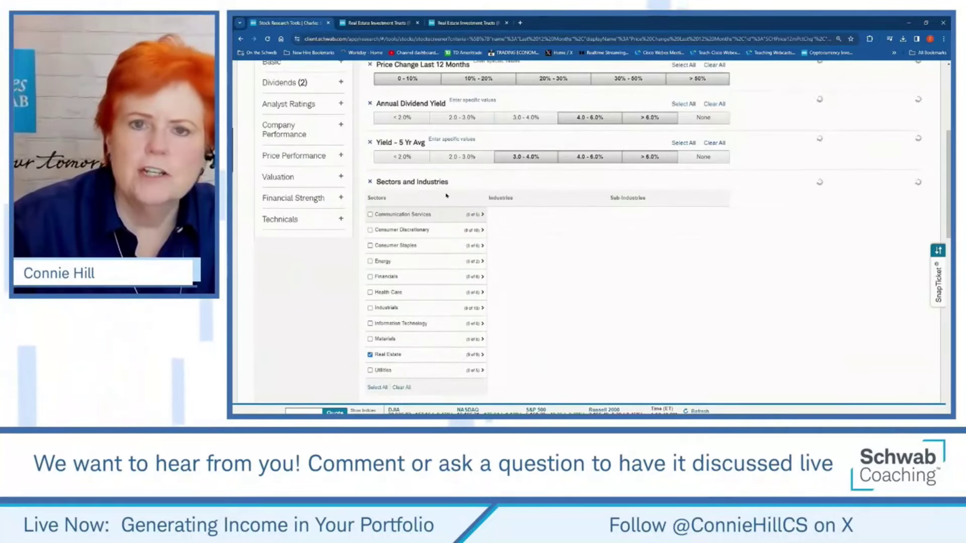
scroll(577, 257, down, 1)
scroll(577, 257, down, 2)
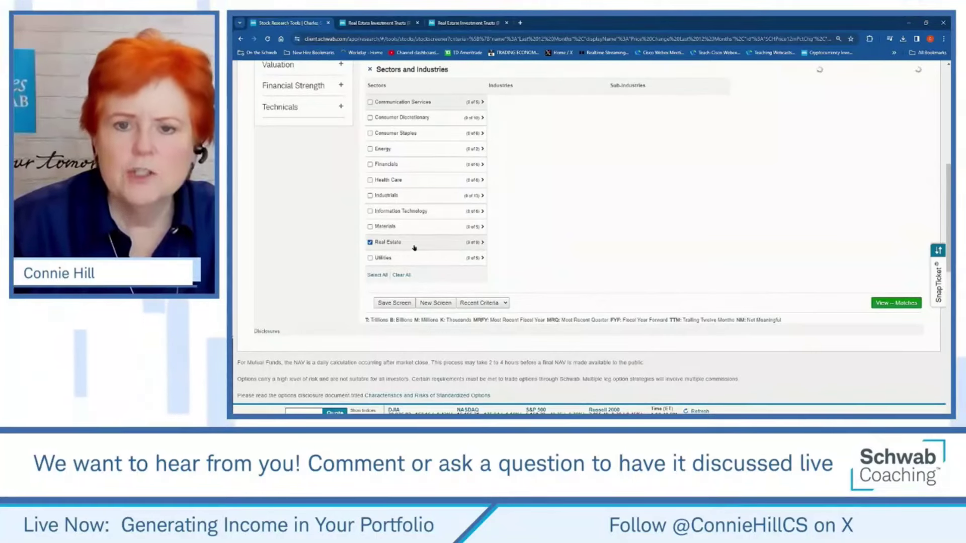
scroll(537, 275, up, 1)
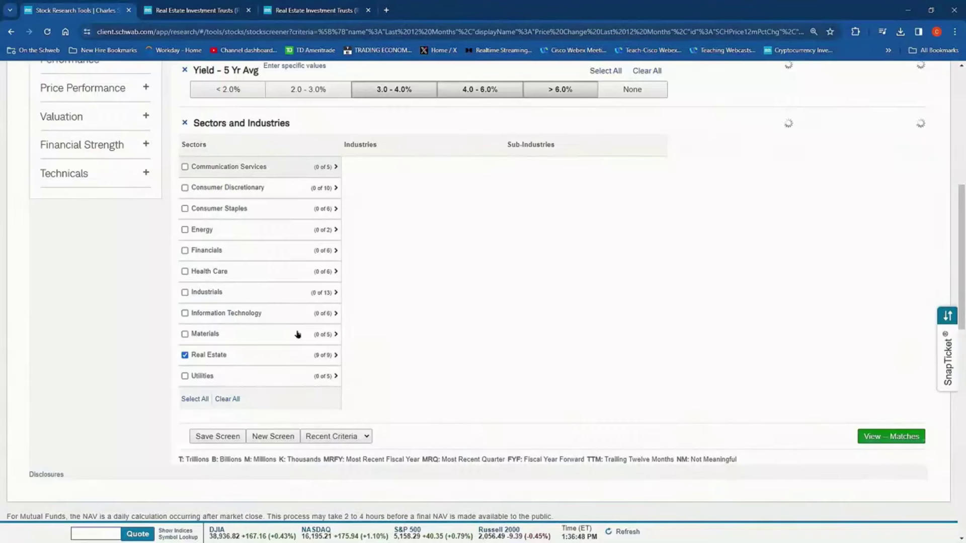
- Expand the Real Estate sector's industries, keep all of them selected, and view the stocks matching the screen
click(219, 358)
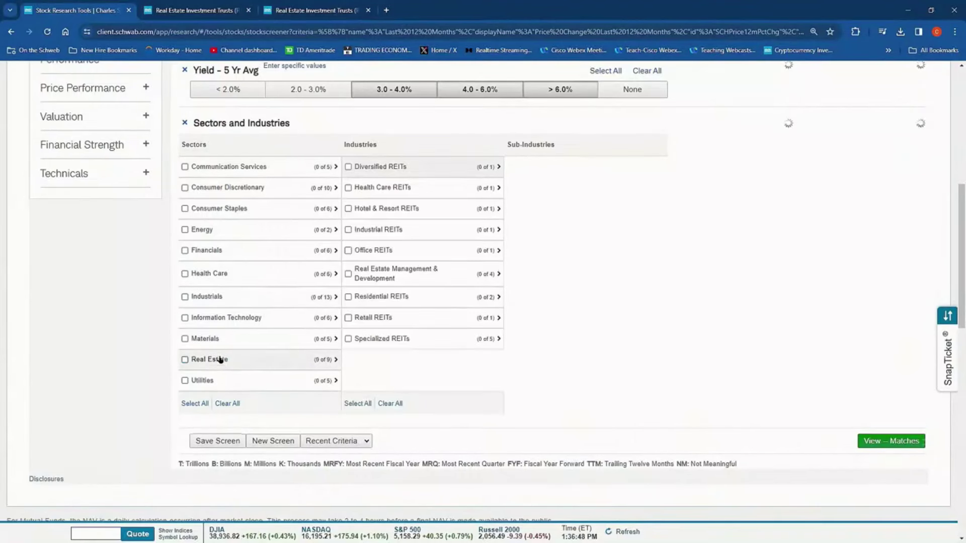
click(219, 358)
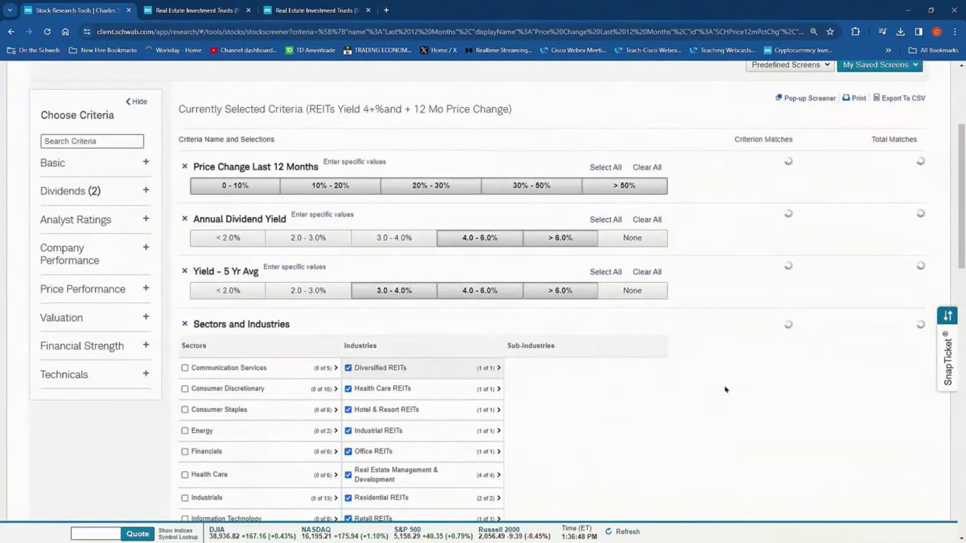
scroll(724, 390, down, 1)
scroll(725, 389, down, 4)
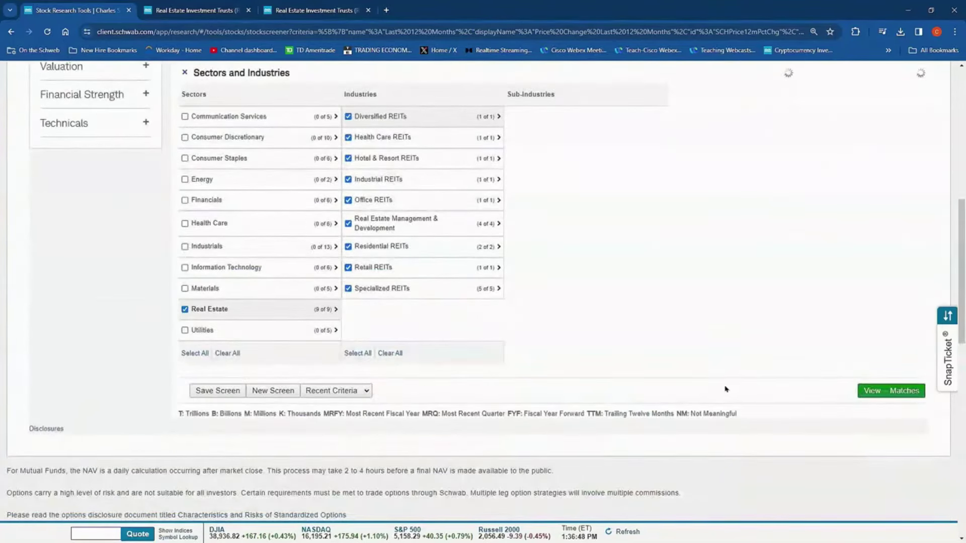
click(899, 395)
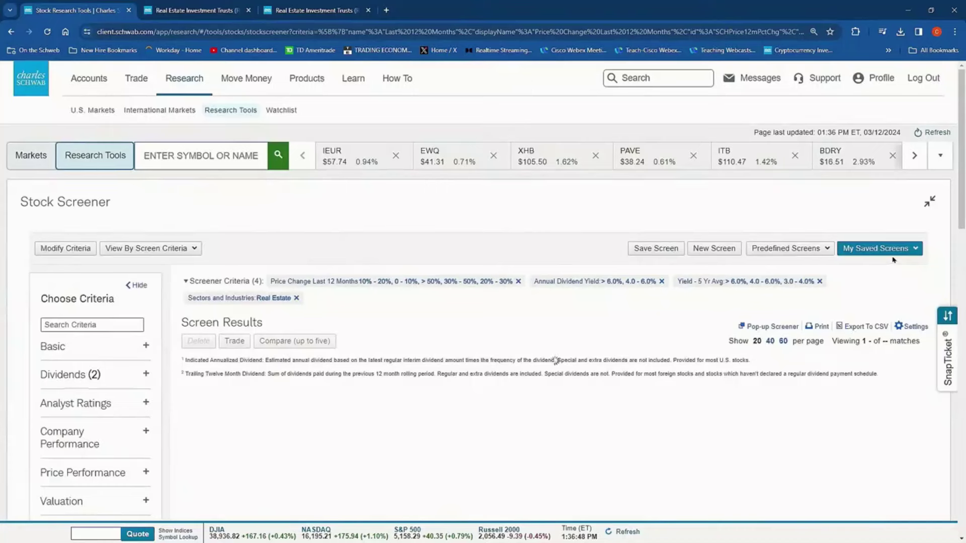
- Examine the matching REITs' 12-month price change, annual dividend yield, 5-year average yield and sub-industry through the whole results list
scroll(541, 415, down, 2)
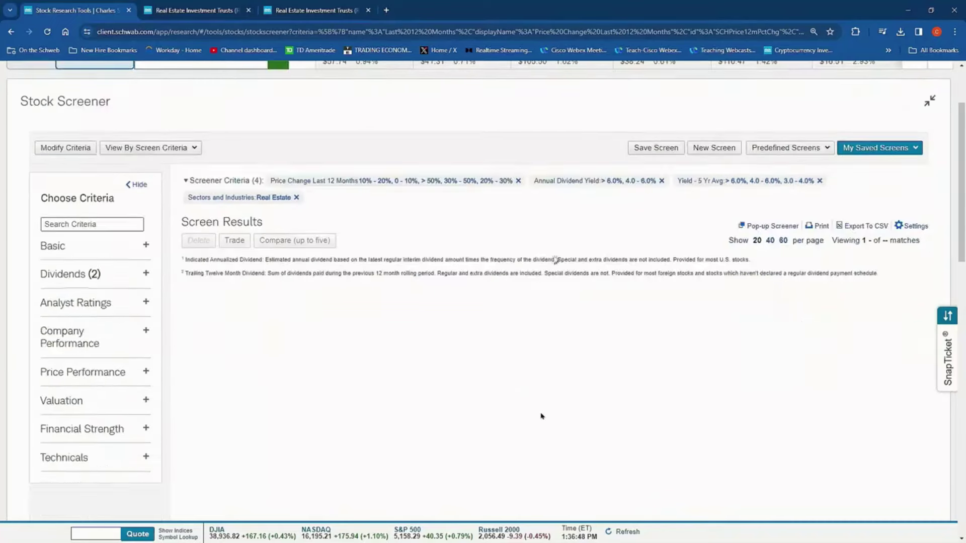
scroll(541, 417, up, 2)
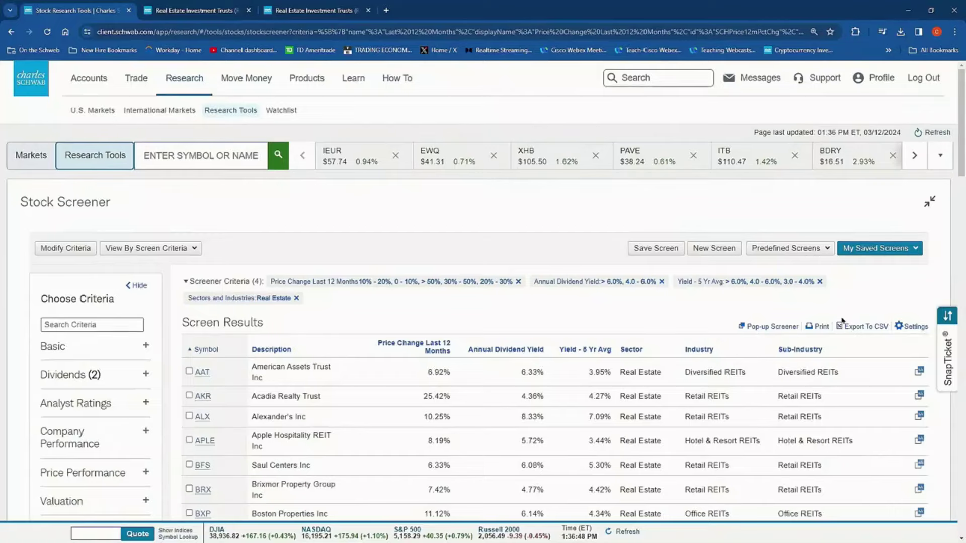
scroll(864, 291, down, 15)
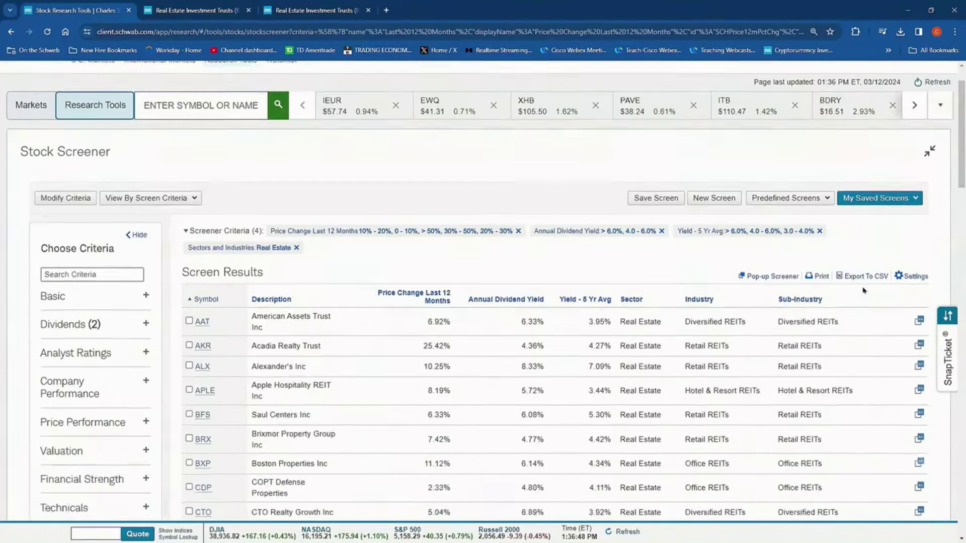
scroll(864, 291, down, 10)
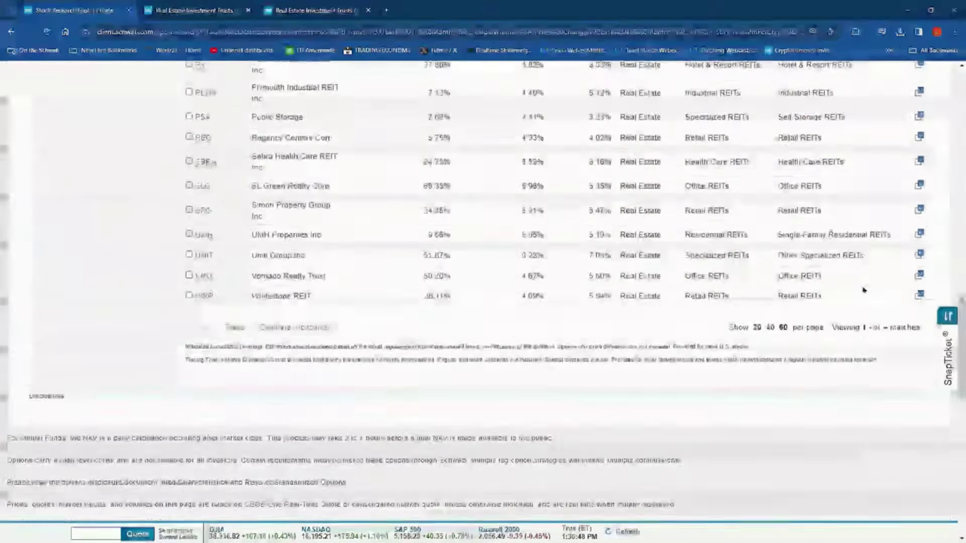
scroll(863, 290, up, 7)
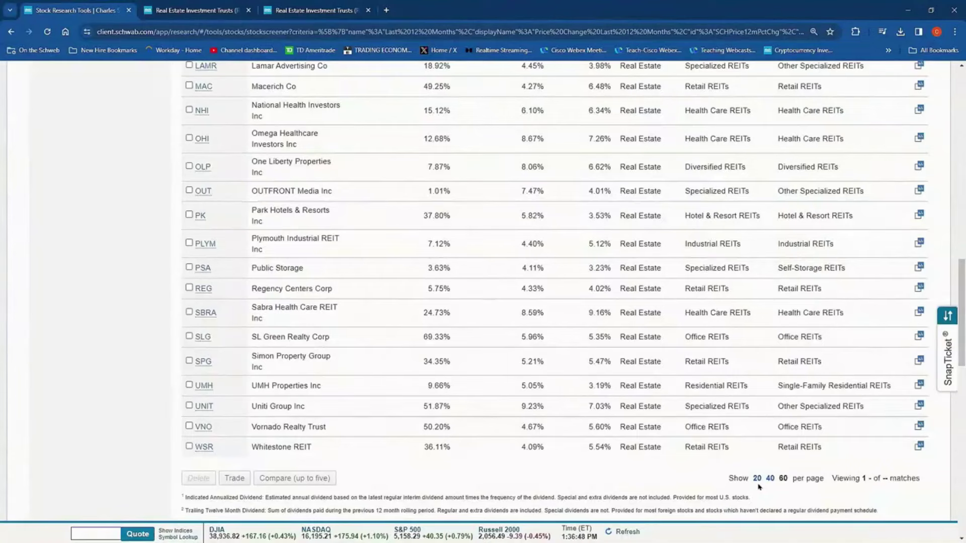
scroll(765, 483, up, 20)
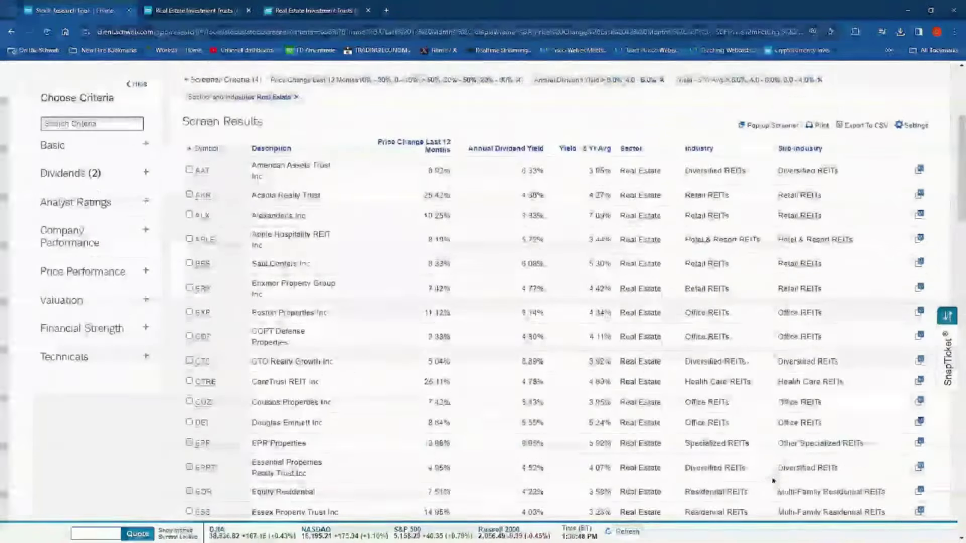
scroll(773, 480, up, 1)
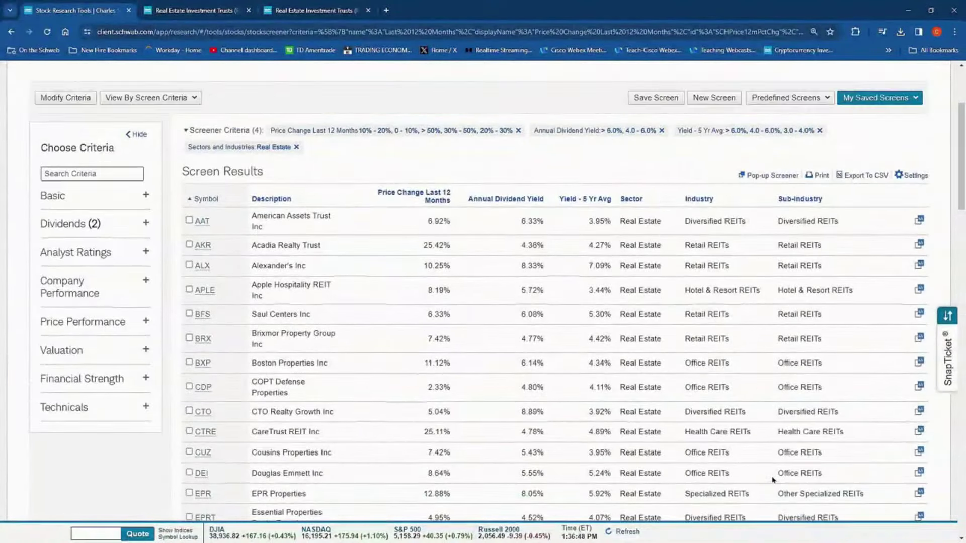
scroll(773, 480, down, 9)
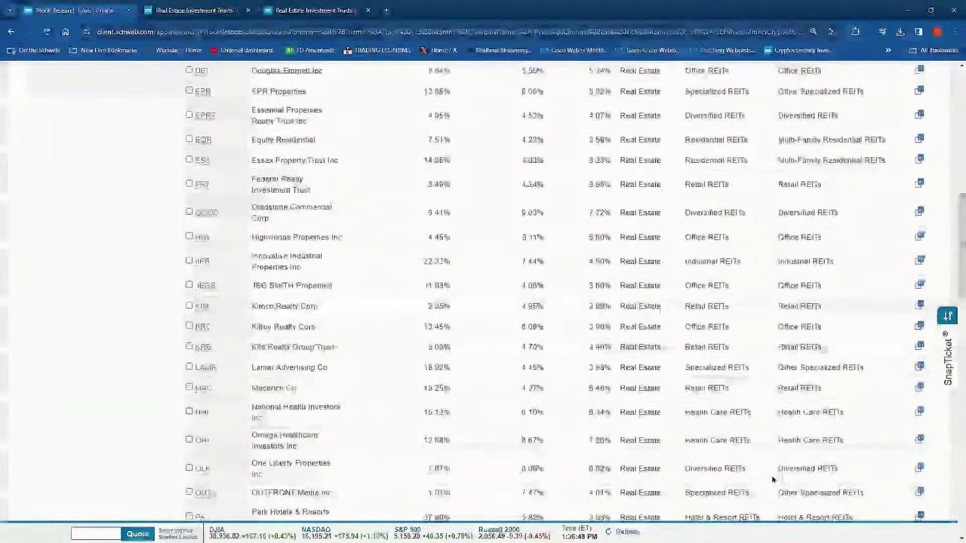
scroll(773, 480, down, 6)
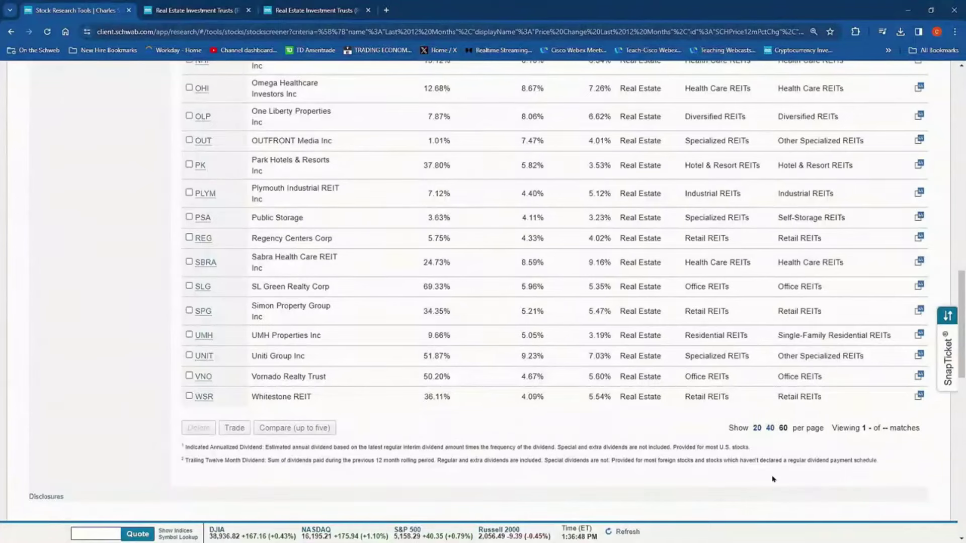
scroll(526, 469, up, 1)
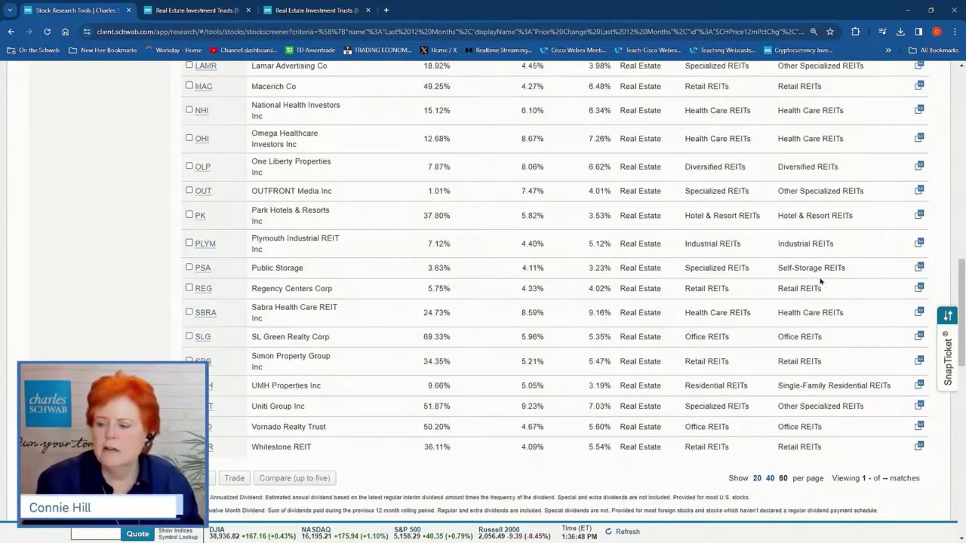
- Export the REIT screen results to CSV, accepting the export terms
scroll(821, 281, up, 15)
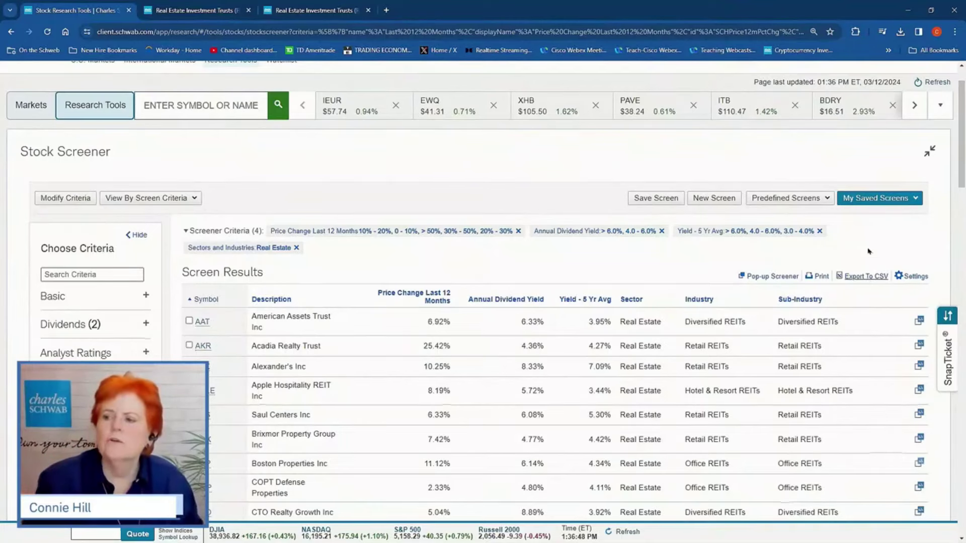
click(869, 277)
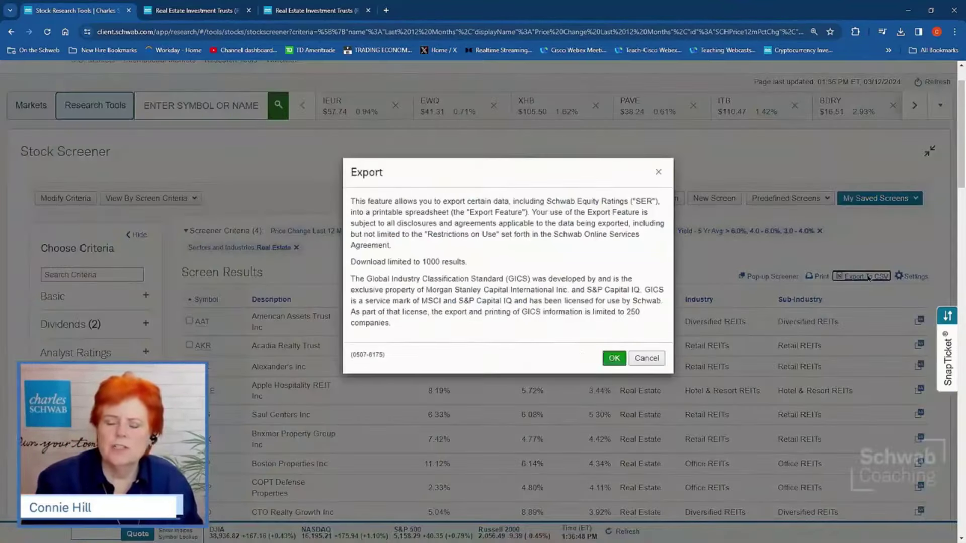
click(605, 359)
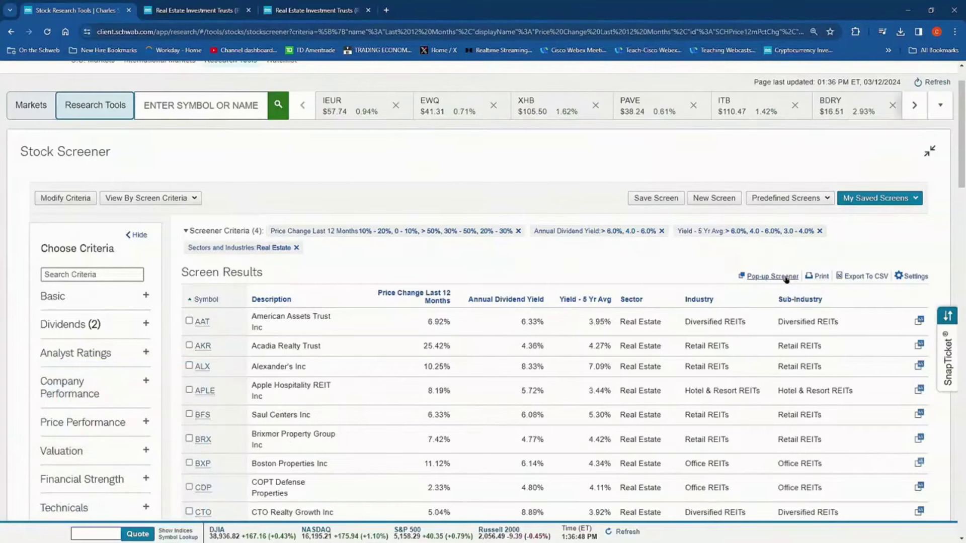
click(858, 278)
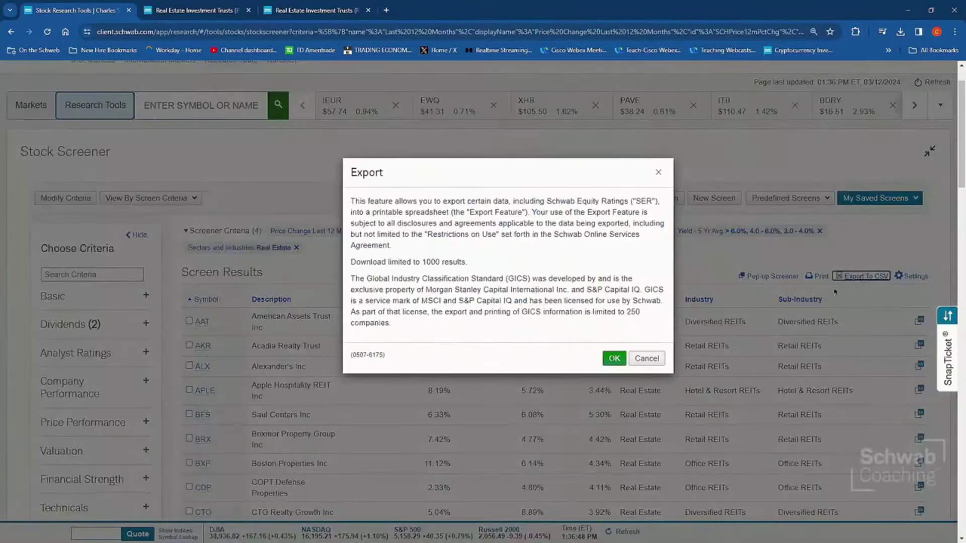
click(614, 358)
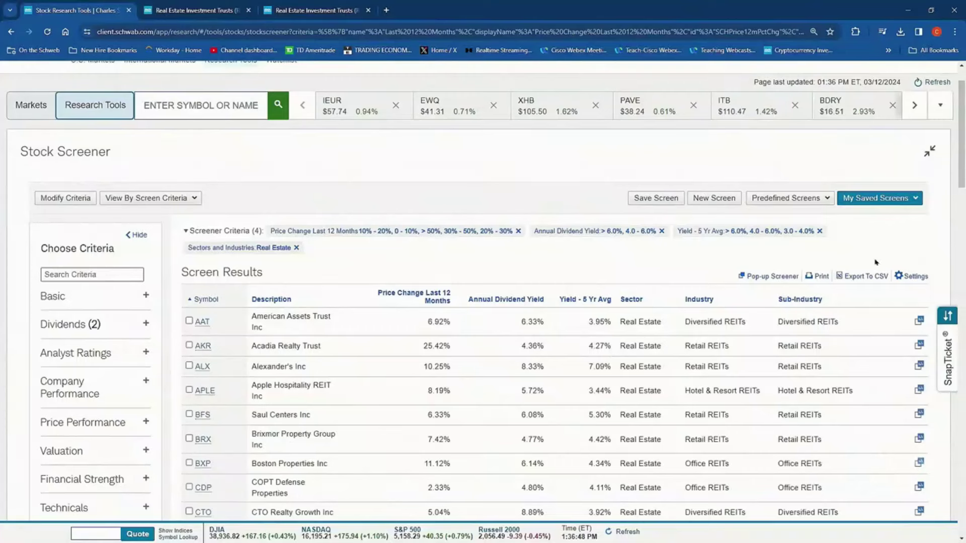
- Switch to Excel, create a blank workbook, and minimize its window
click(908, 12)
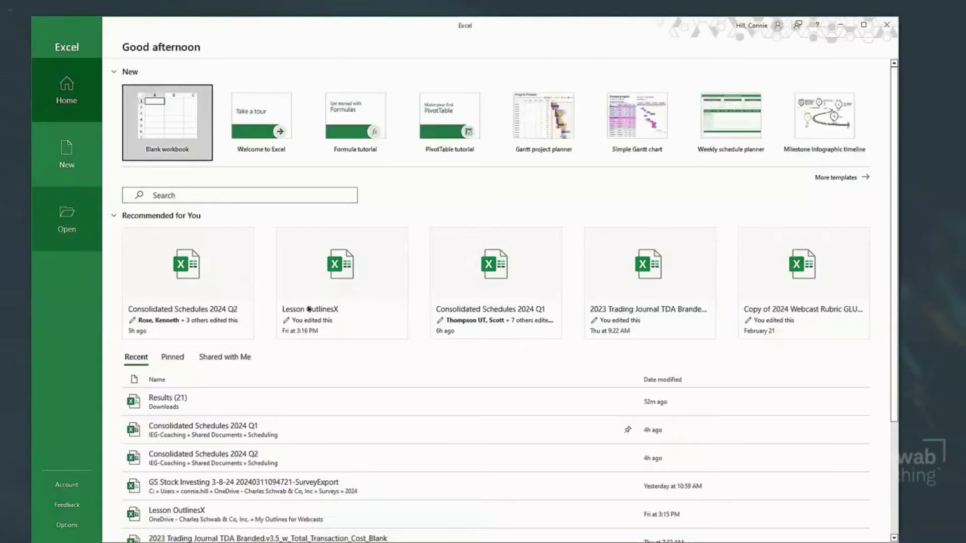
click(189, 128)
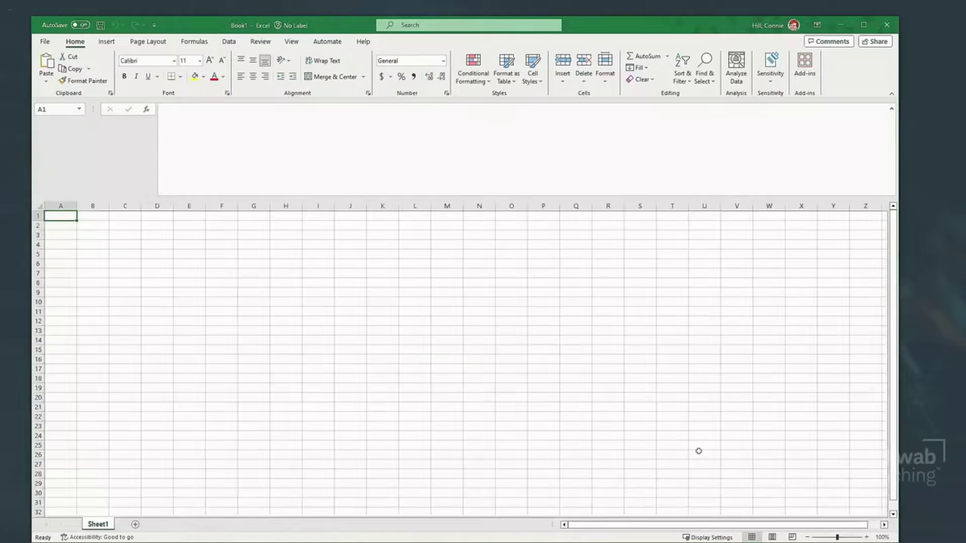
click(841, 25)
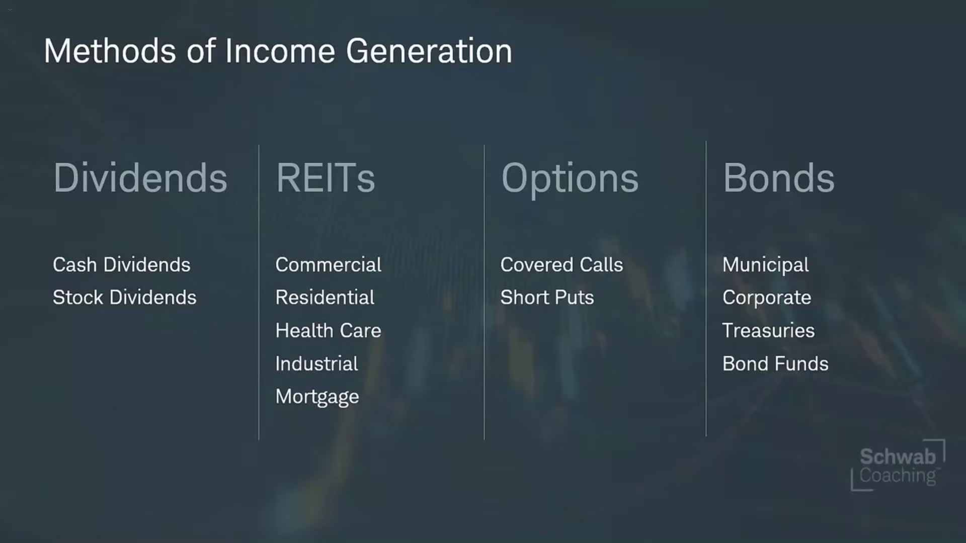
- Switch back to the Stock Screener in the browser and repeat the CSV export of the results
key(alt+Tab)
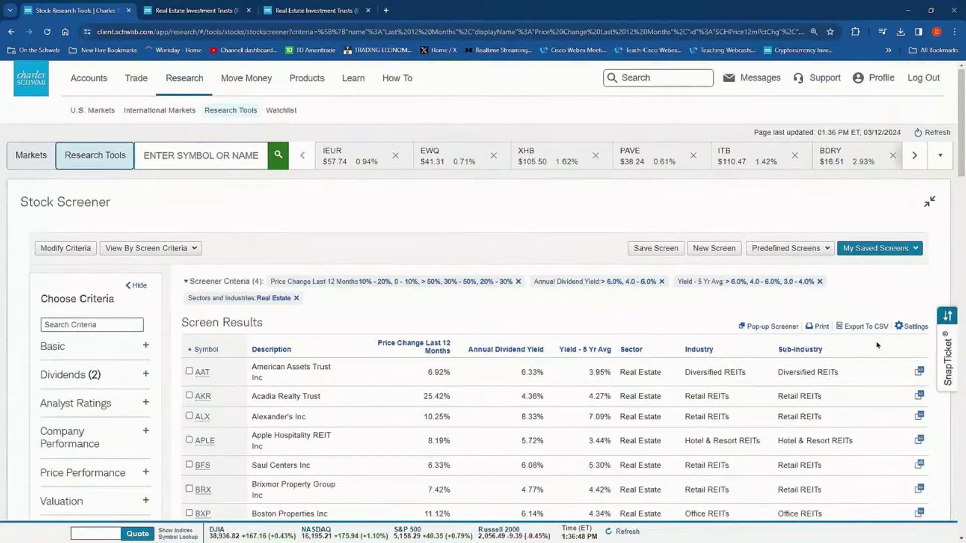
click(864, 326)
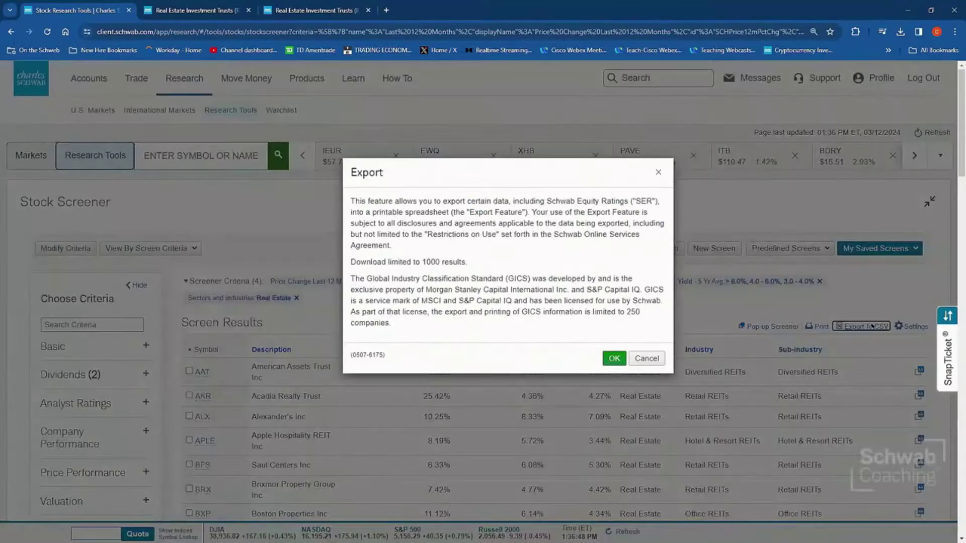
click(617, 362)
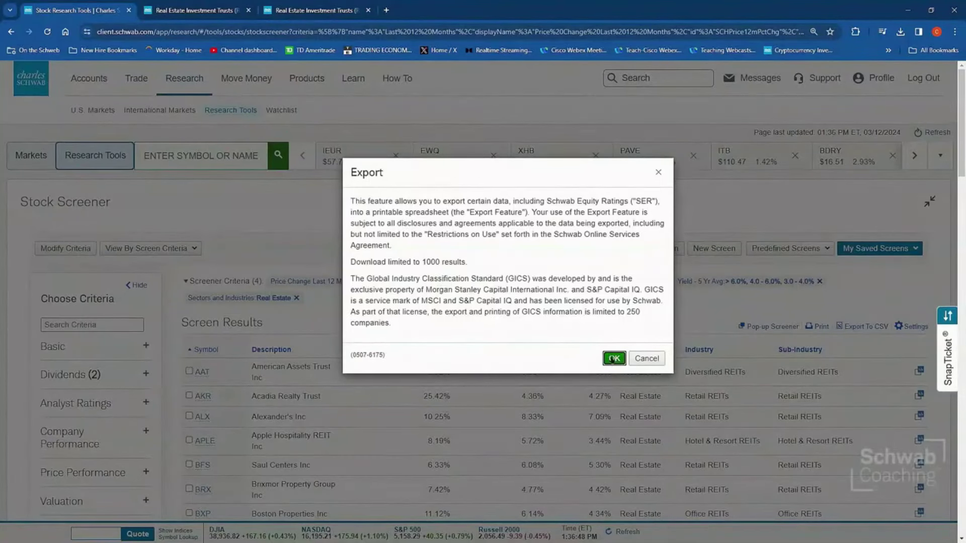
click(612, 360)
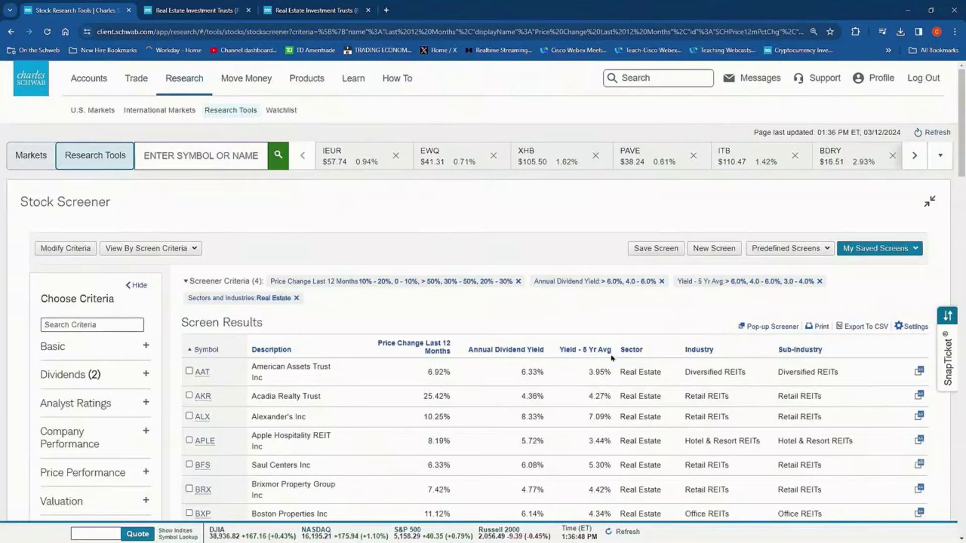
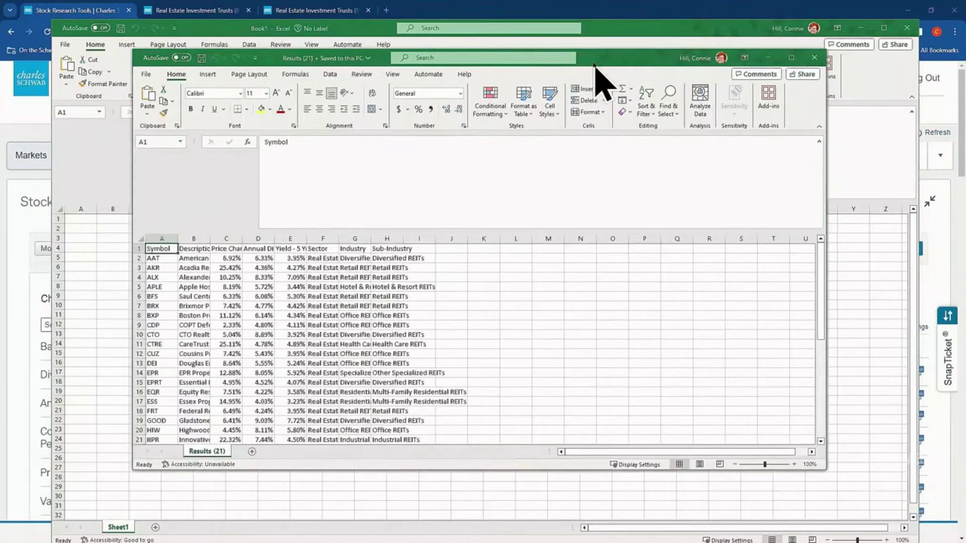
- Maximize the exported Results (21) workbook in Excel and enlarge its sheet to 150% zoom
drag(595, 63, 510, 40)
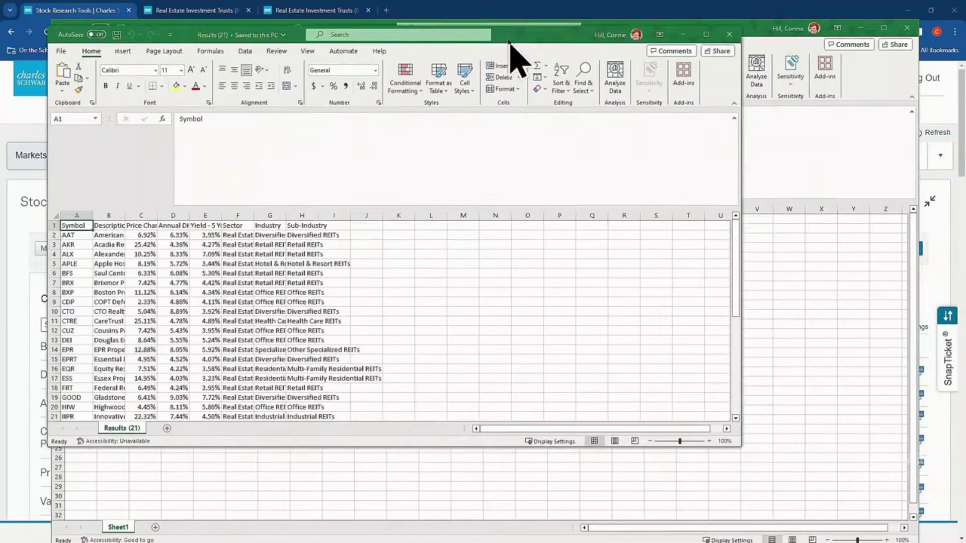
click(705, 34)
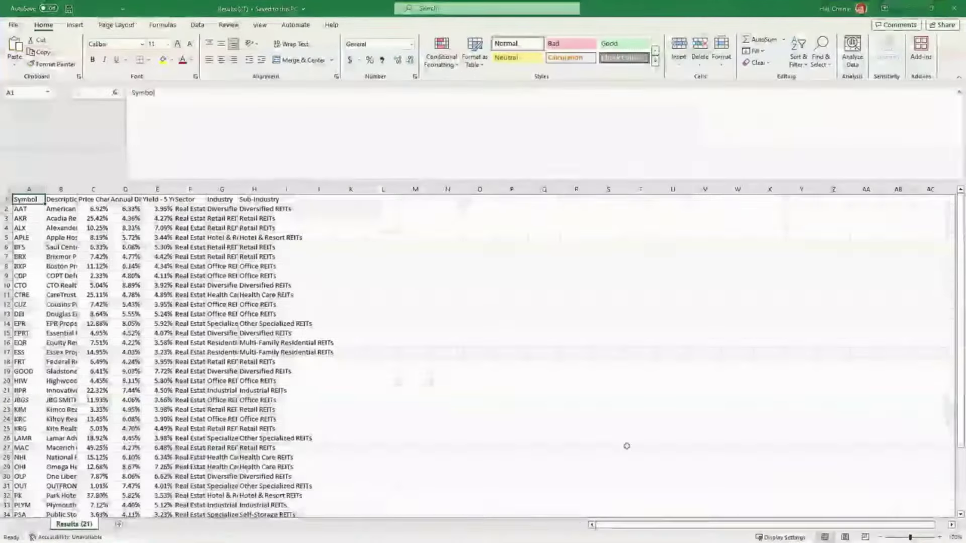
click(940, 538)
click(940, 537)
click(941, 537)
click(940, 537)
click(941, 538)
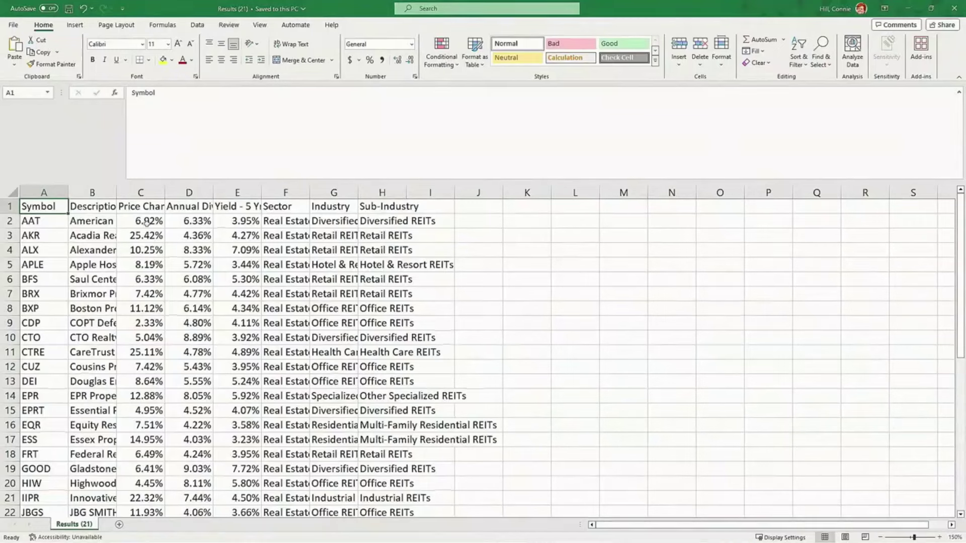
- Copy all the REIT ticker symbols in column A, from AAT in row 2 through WSR in row 42
click(48, 222)
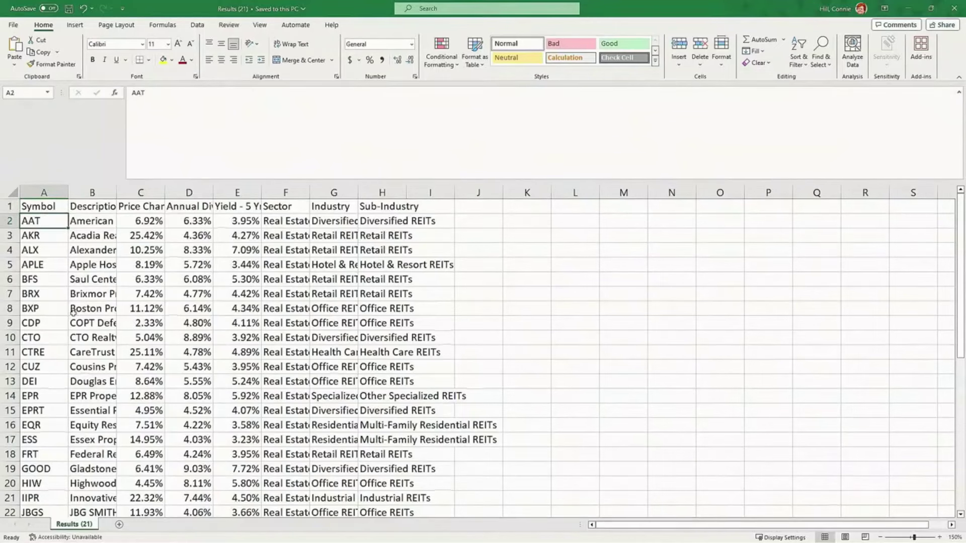
key(shift+Down)
key(ctrl+shift+Down)
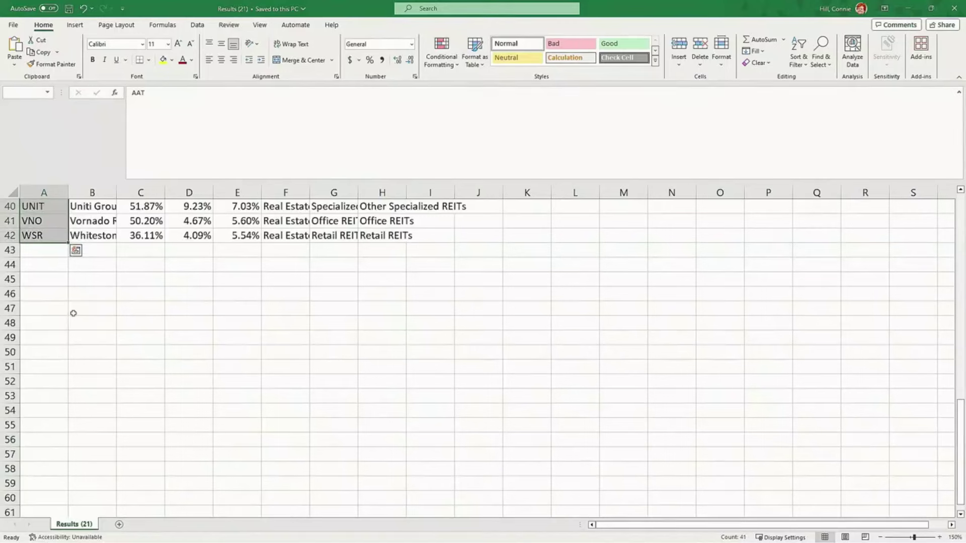
key(ctrl+c)
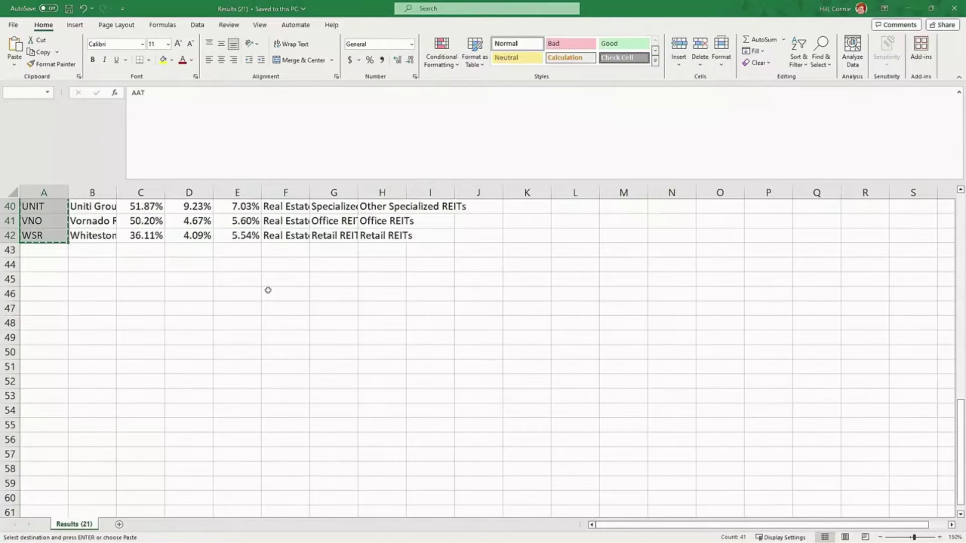
- Widen column E to fit its full "Yield - 5 Yr Avg" header
scroll(268, 290, up, 2)
scroll(268, 291, up, 11)
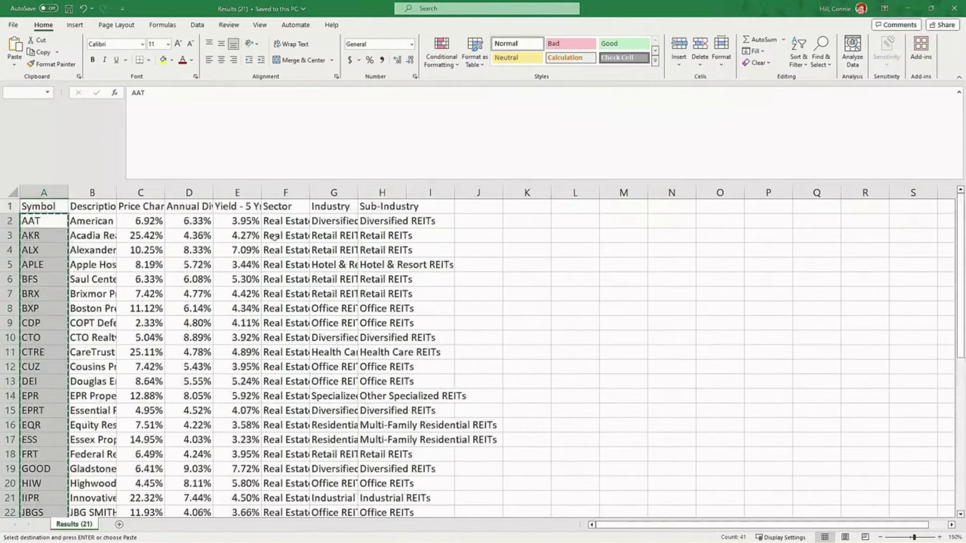
drag(265, 187, 280, 187)
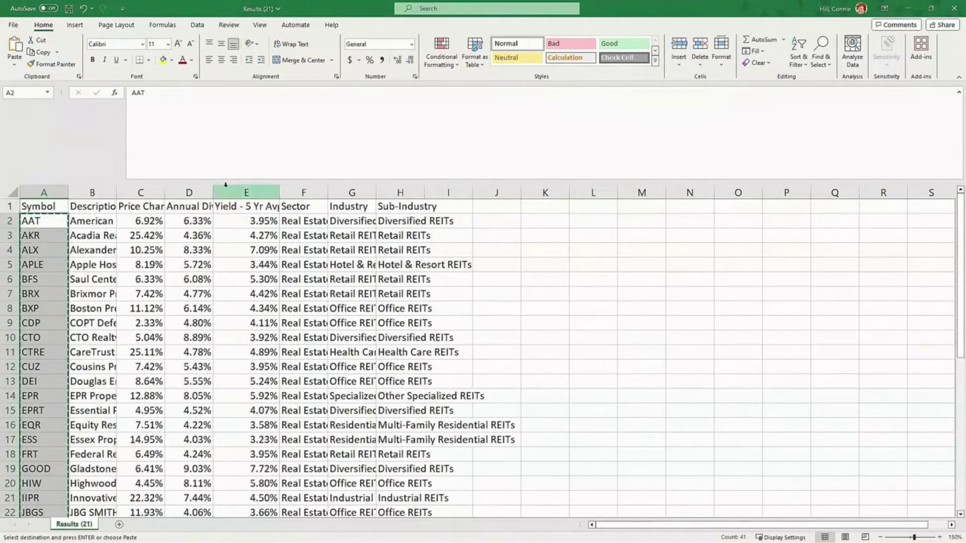
- Widen column D for more of its annual dividend yield header, and widen column E to show its full header
drag(215, 193, 231, 193)
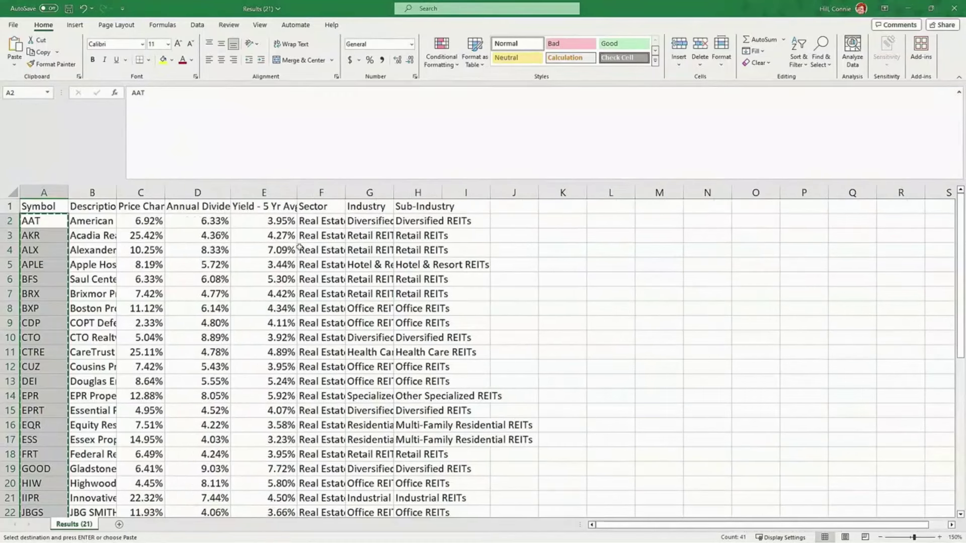
drag(297, 193, 311, 193)
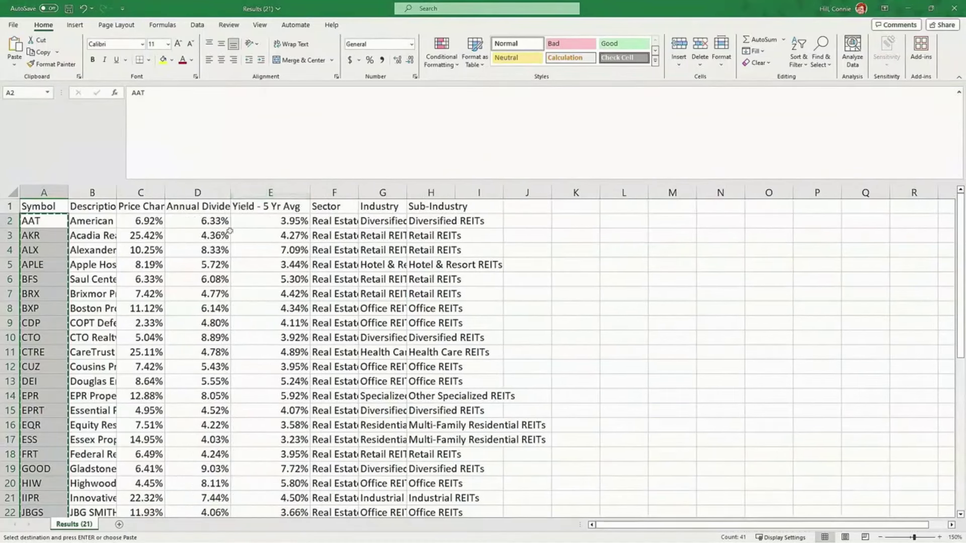
- Compare the annual dividend yield with the five-year average yield for AAT in row 2 and AKR in row 3
click(211, 224)
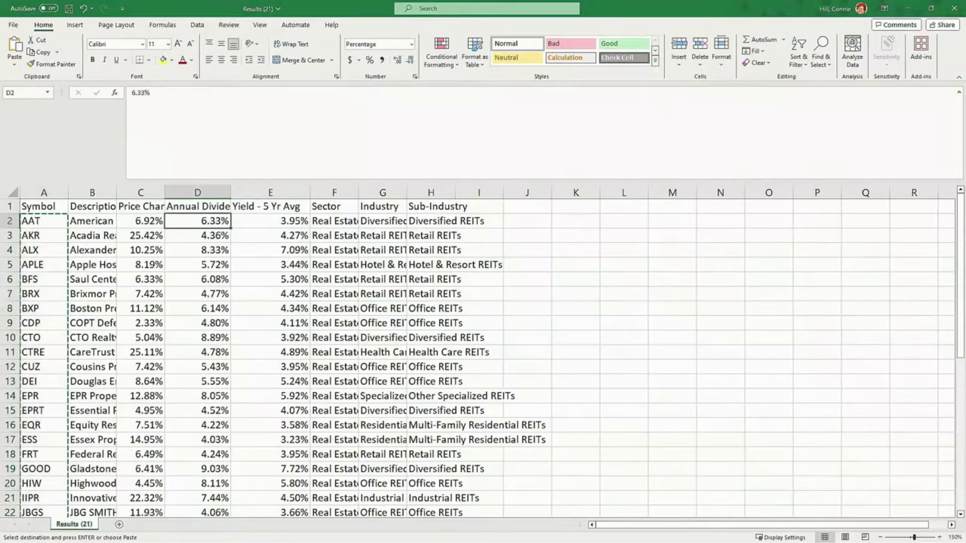
click(270, 221)
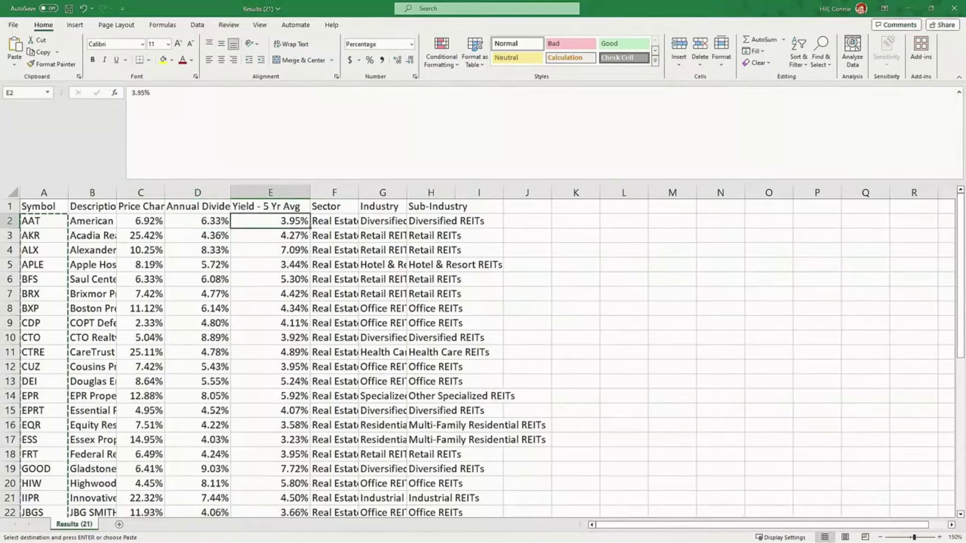
click(197, 221)
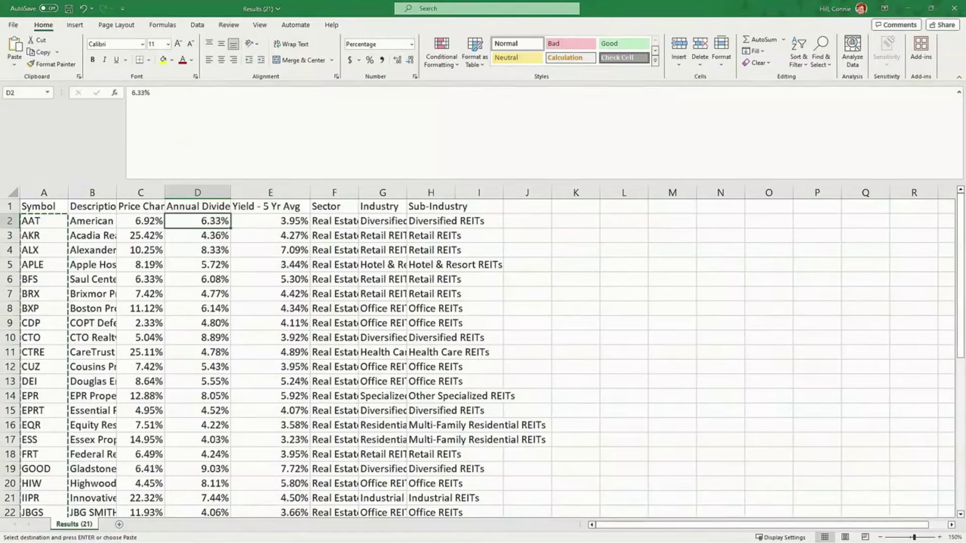
key(Right)
key(Down)
key(Left)
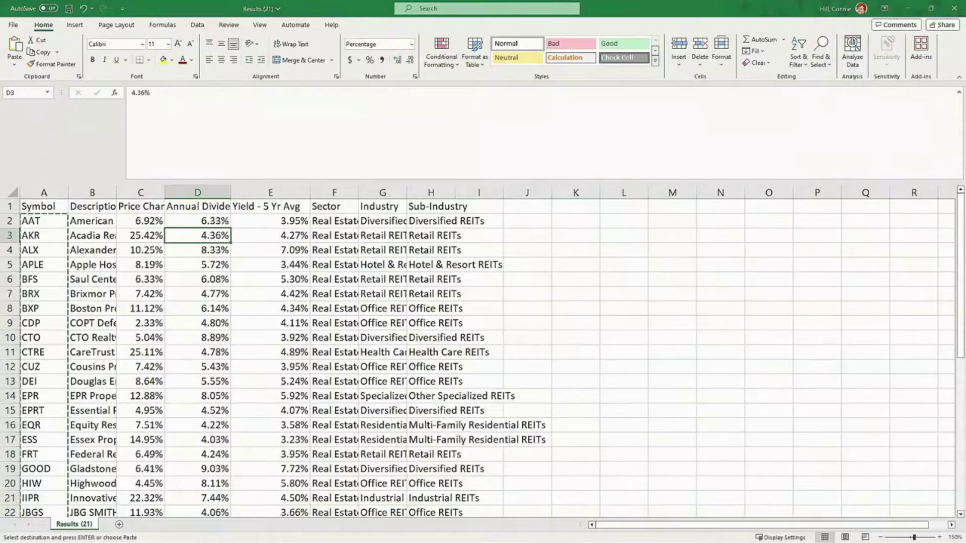
key(Right)
key(Left)
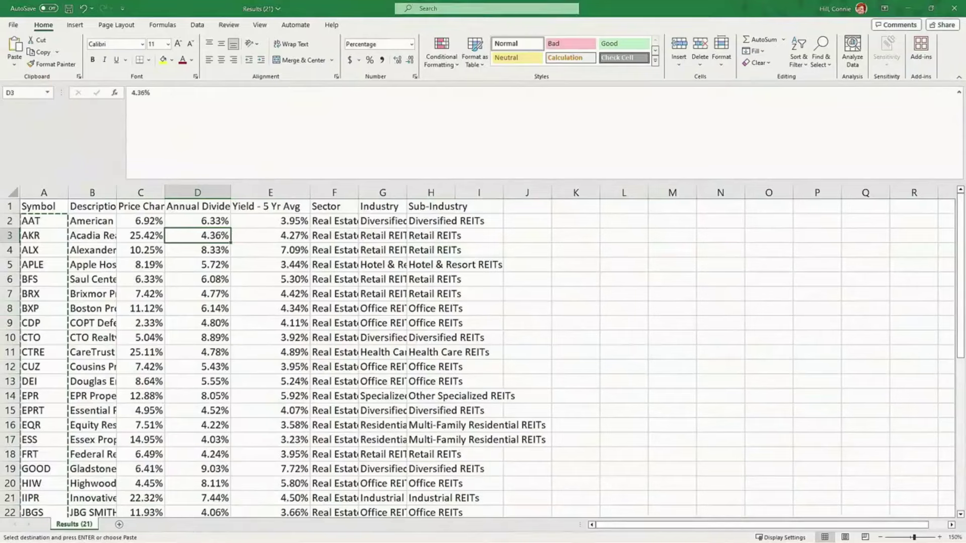
- Switch to the thinkorswim platform, maximize it and start a new watchlist named "REITs 3-12-24"
key(alt+Tab)
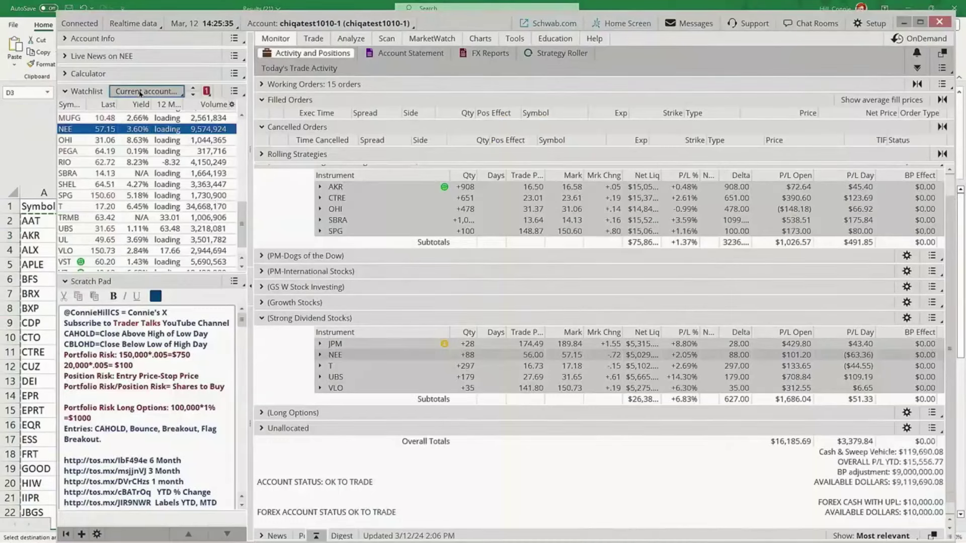
click(146, 91)
click(920, 22)
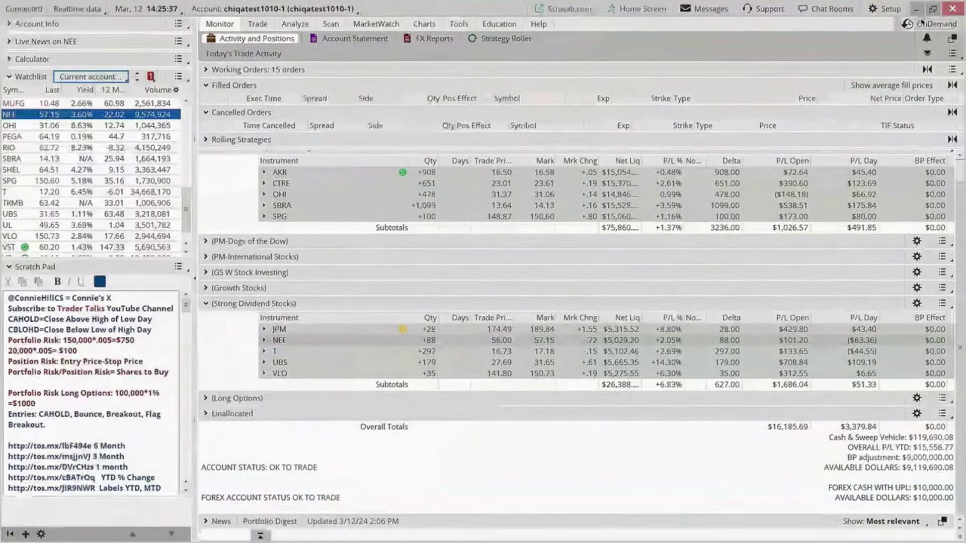
click(105, 77)
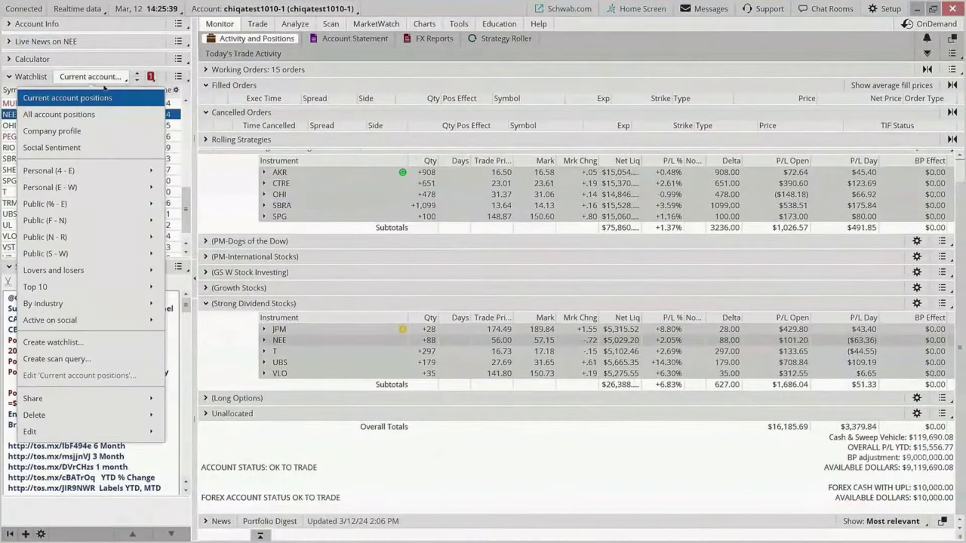
click(109, 344)
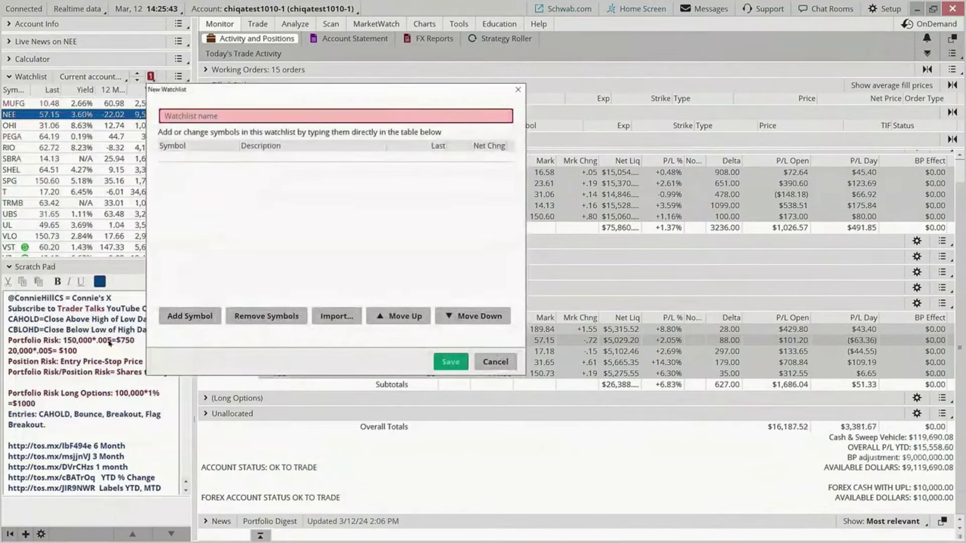
click(218, 117)
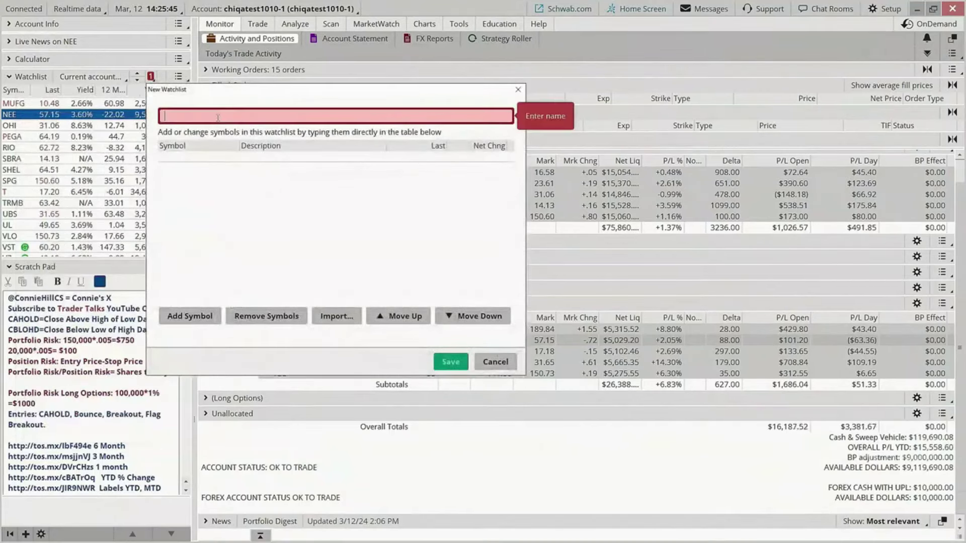
text(REITS)
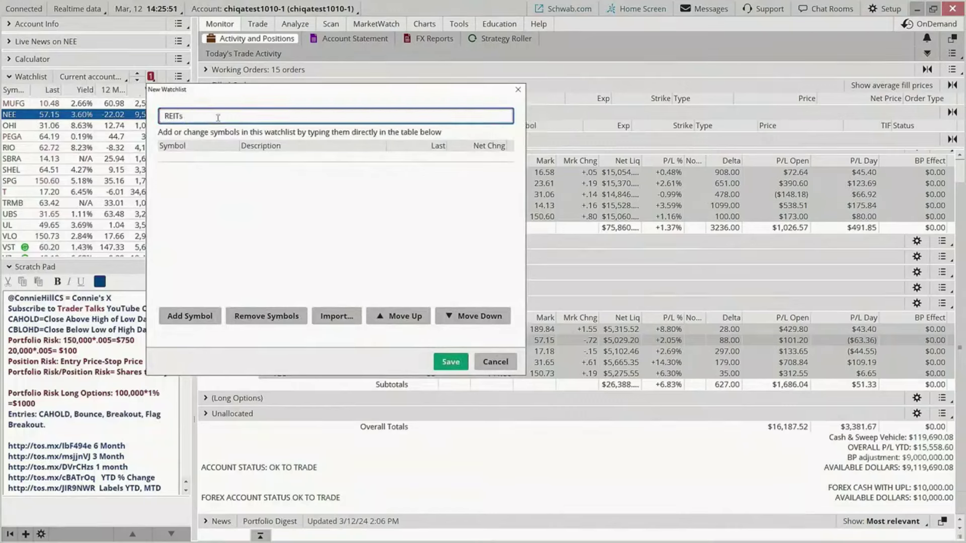
text( 3-12-24)
- Import the copied ticker symbols from the clipboard, replacing the current symbols, and save the watchlist
click(334, 317)
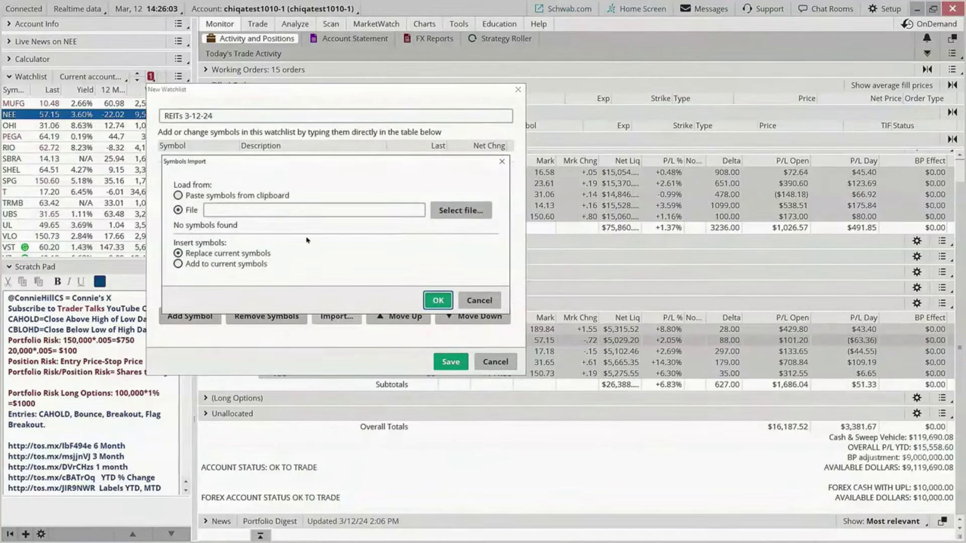
click(179, 195)
click(178, 195)
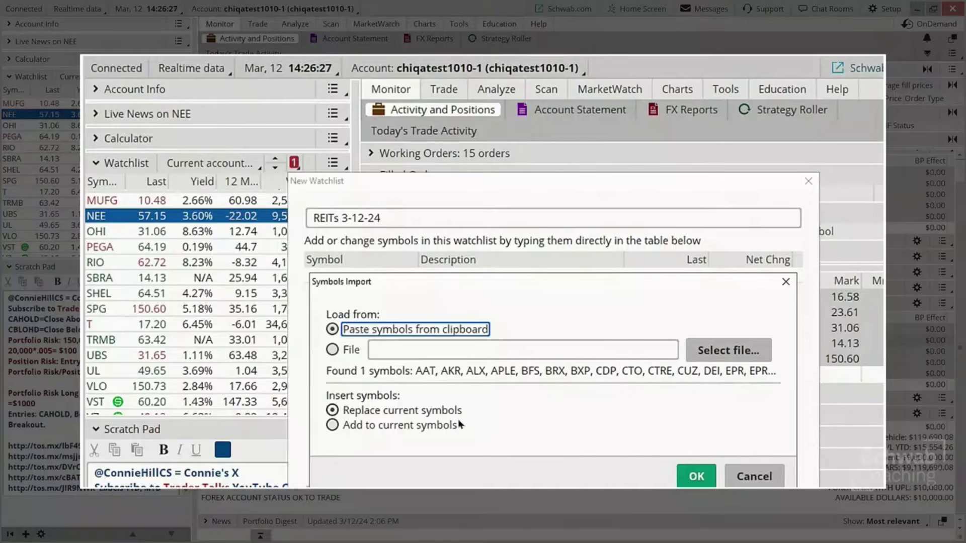
click(697, 478)
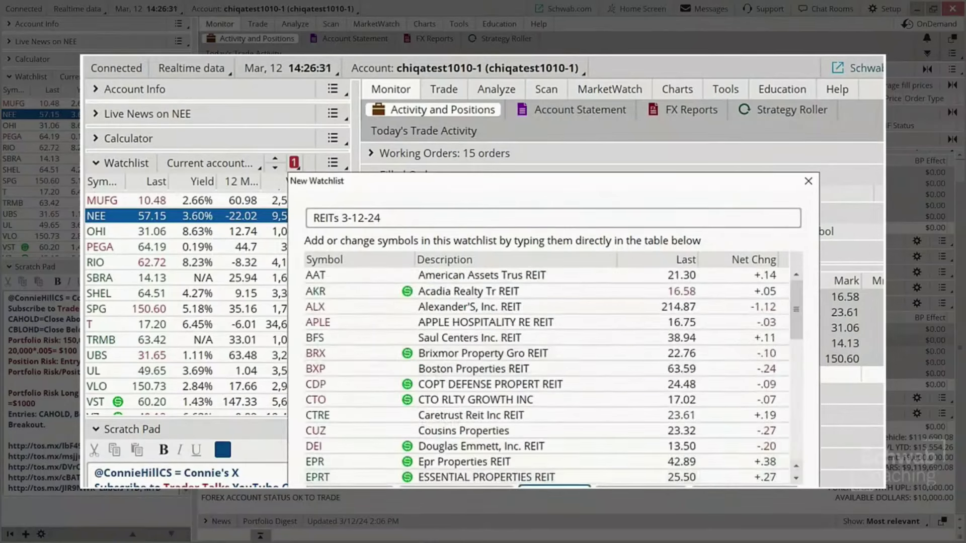
click(554, 487)
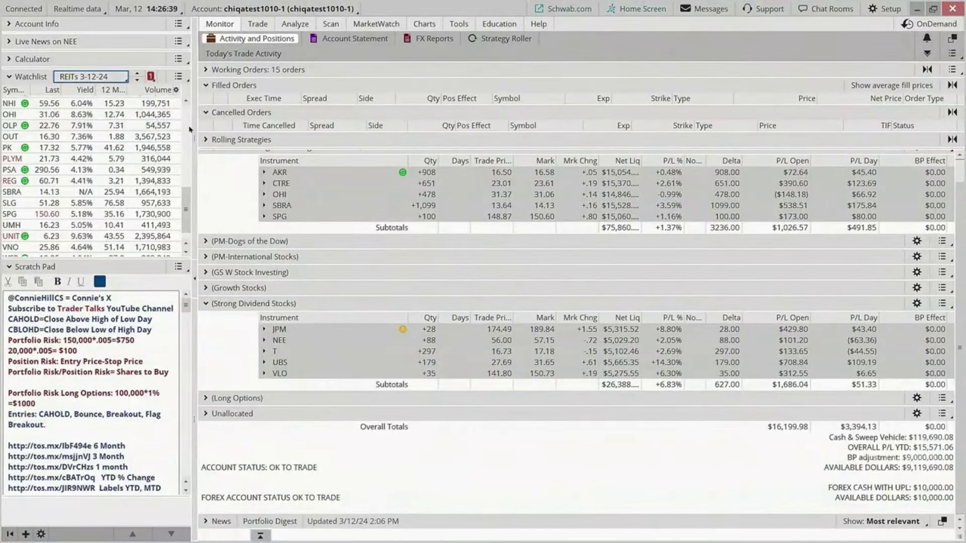
- Widen the watchlist area and sort the REITs 3-12-24 symbols by volume in ascending order
drag(194, 128, 209, 129)
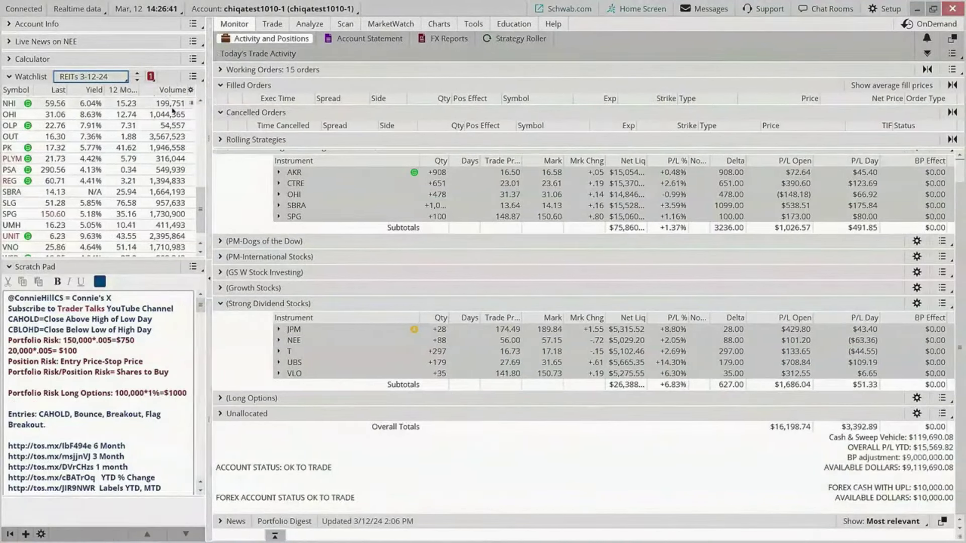
scroll(200, 174, up, 1)
scroll(199, 173, up, 5)
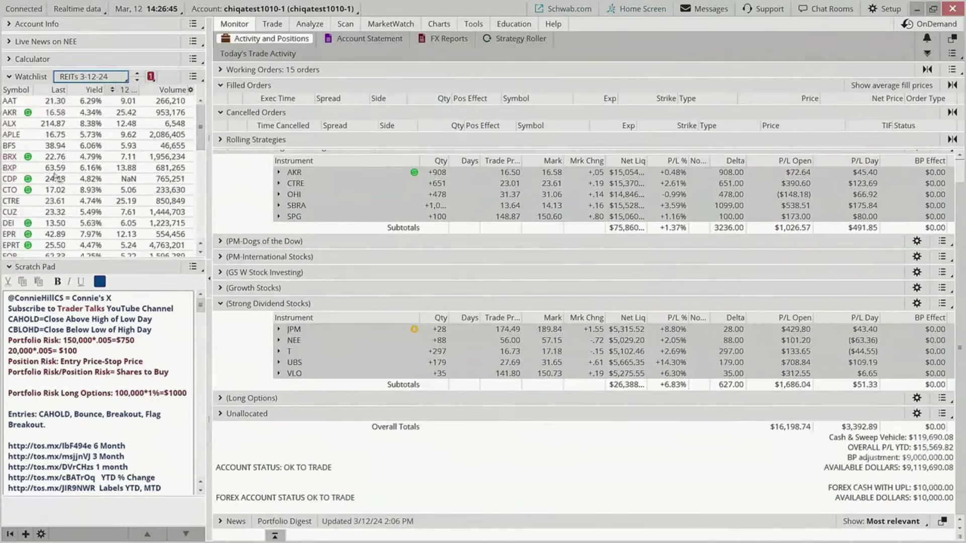
click(174, 90)
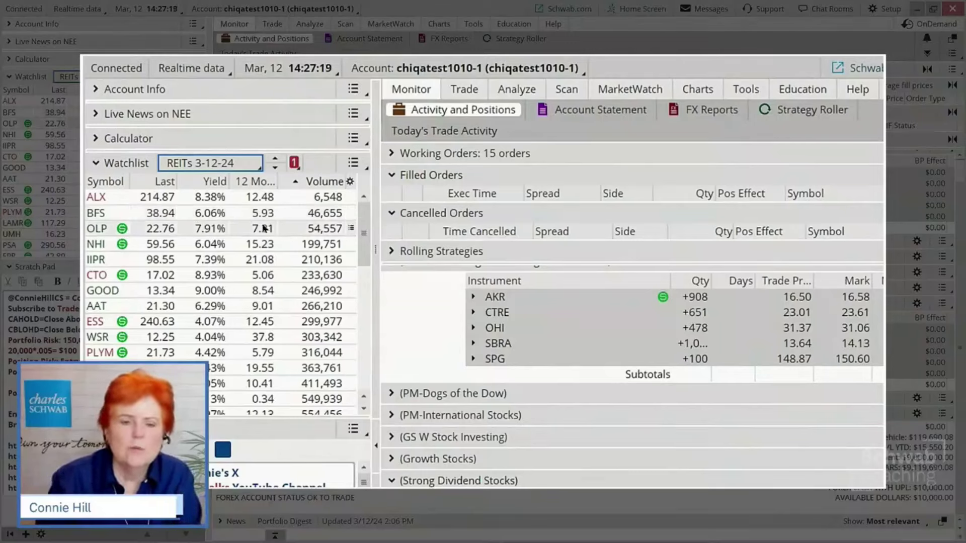
- Find UNIT among the highest-volume REITs in the watchlist and open its price chart
scroll(290, 327, down, 8)
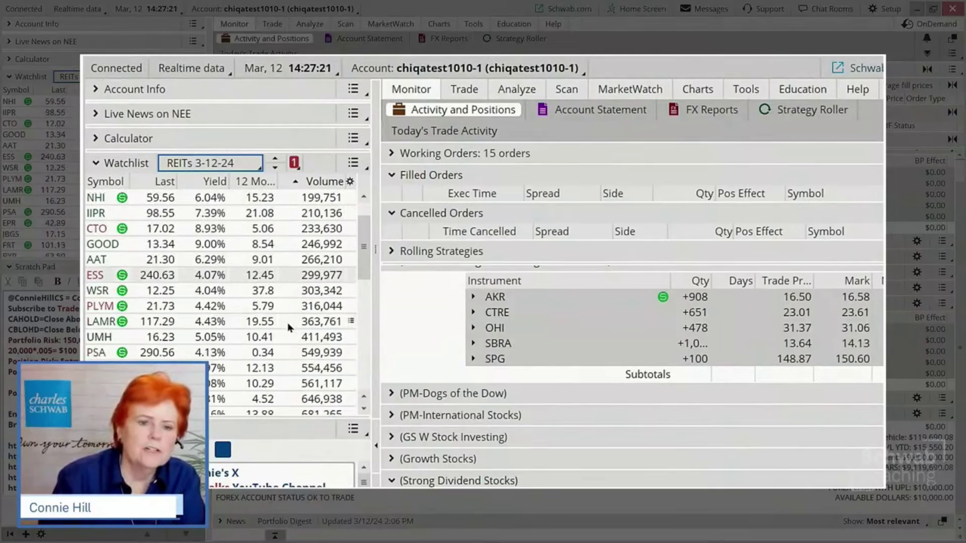
scroll(256, 390, down, 1)
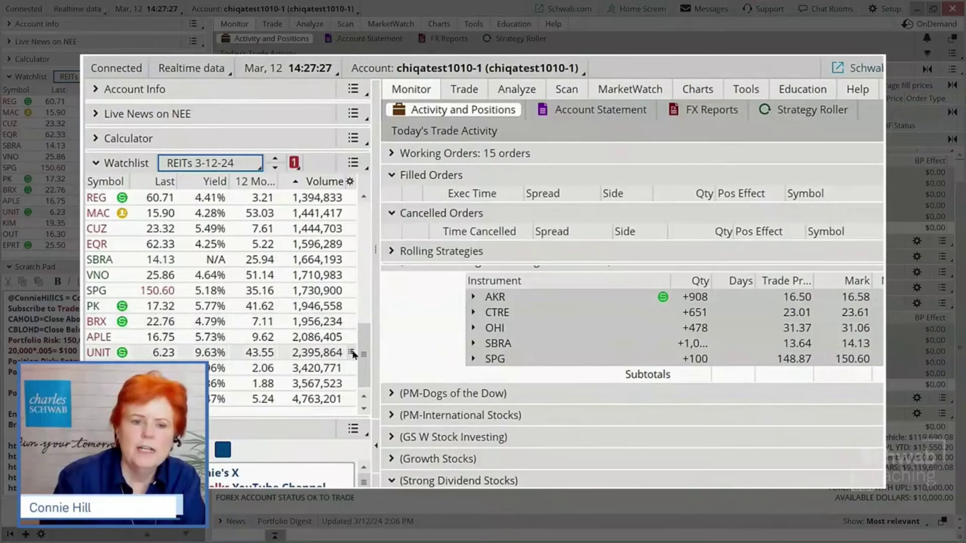
drag(355, 353, 311, 358)
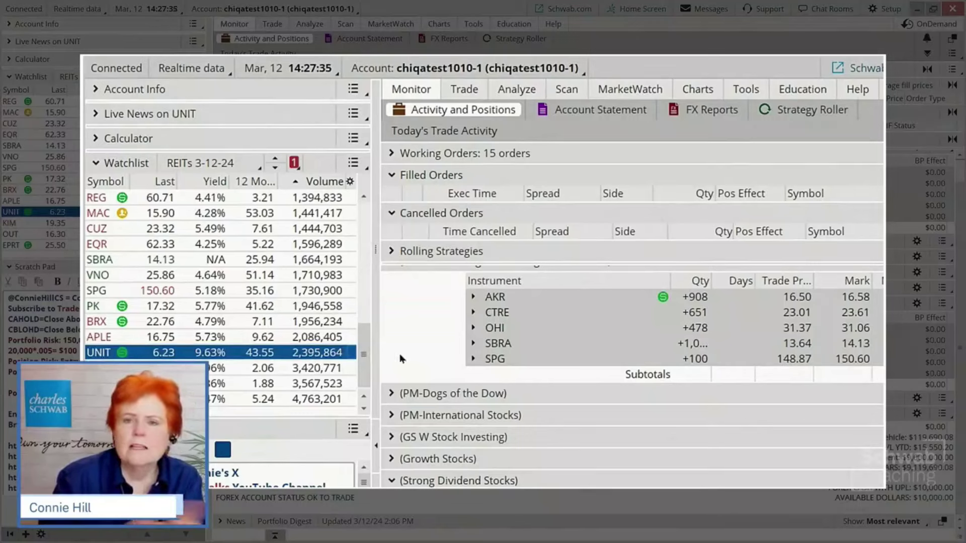
click(710, 89)
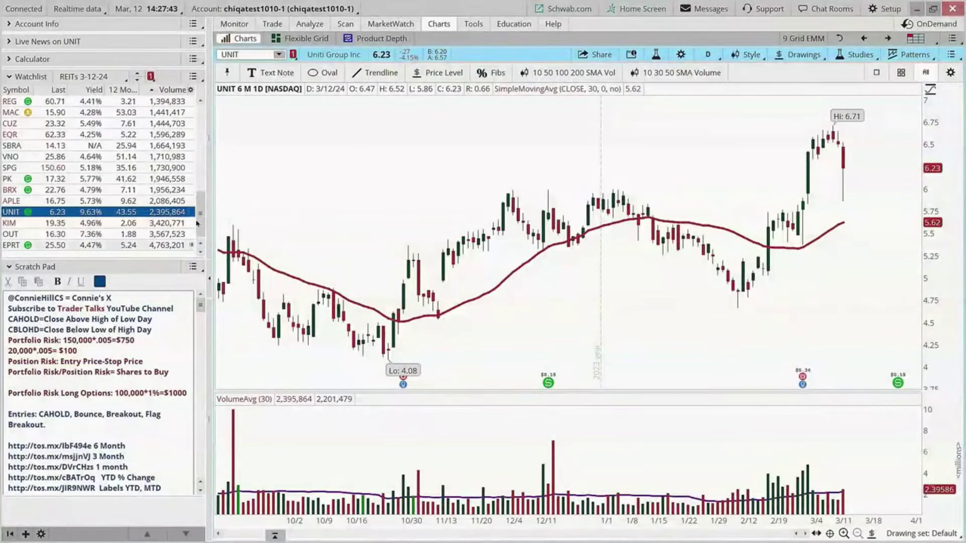
scroll(20, 231, down, 1)
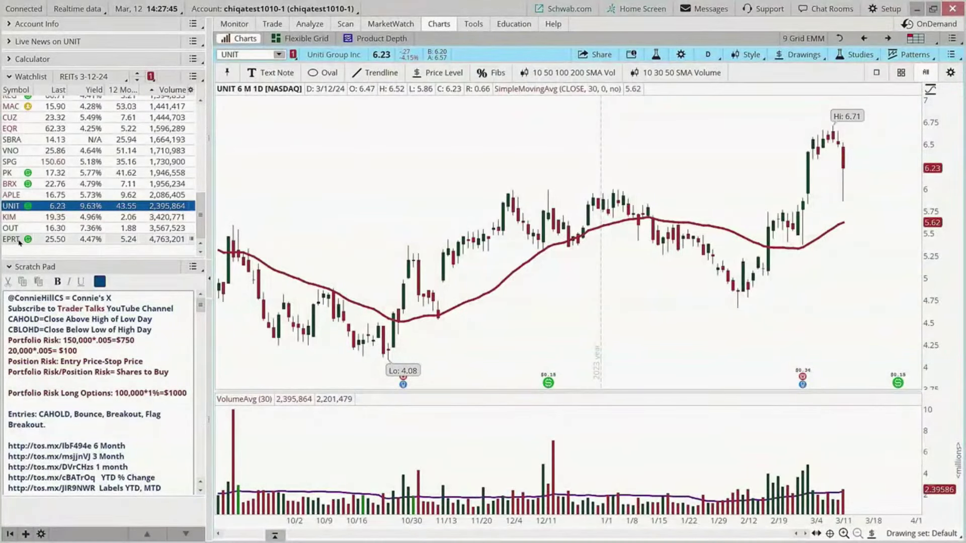
click(171, 240)
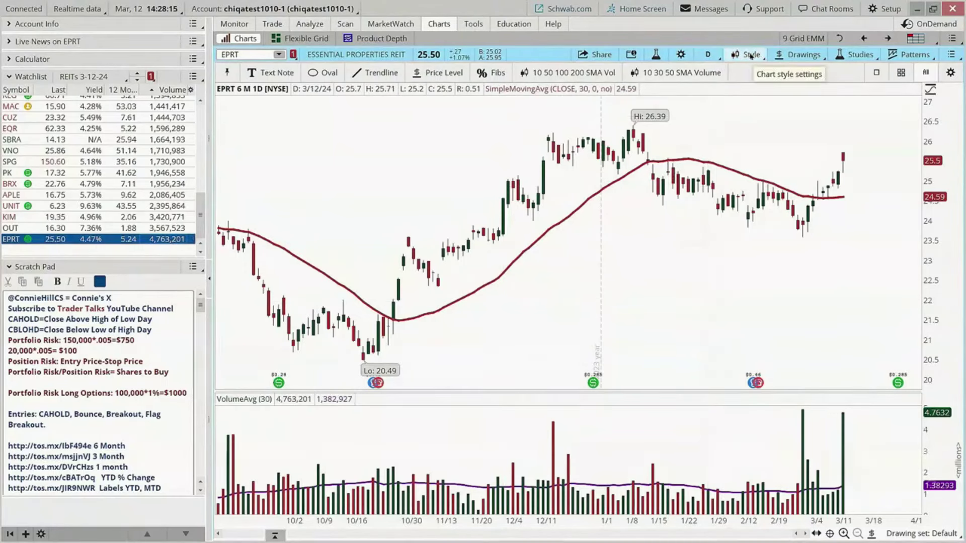
click(550, 79)
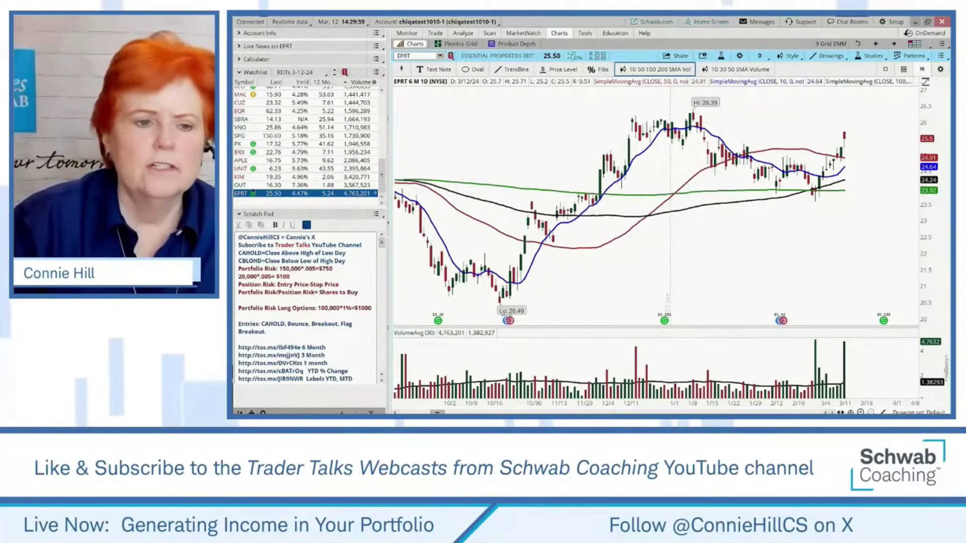
- Chart OUT from the watchlist, then examine its analyst ratings, company profile and share values in Fundamentals
click(252, 185)
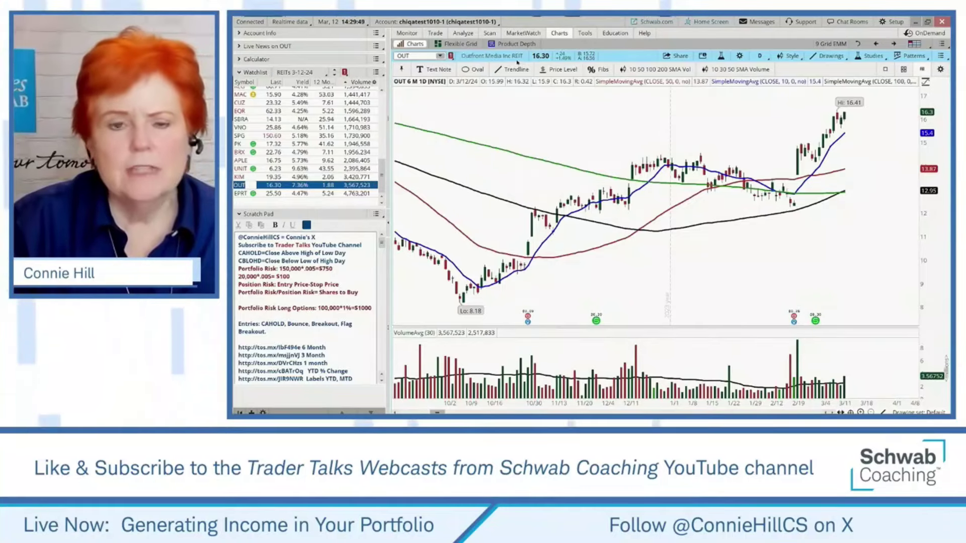
click(464, 34)
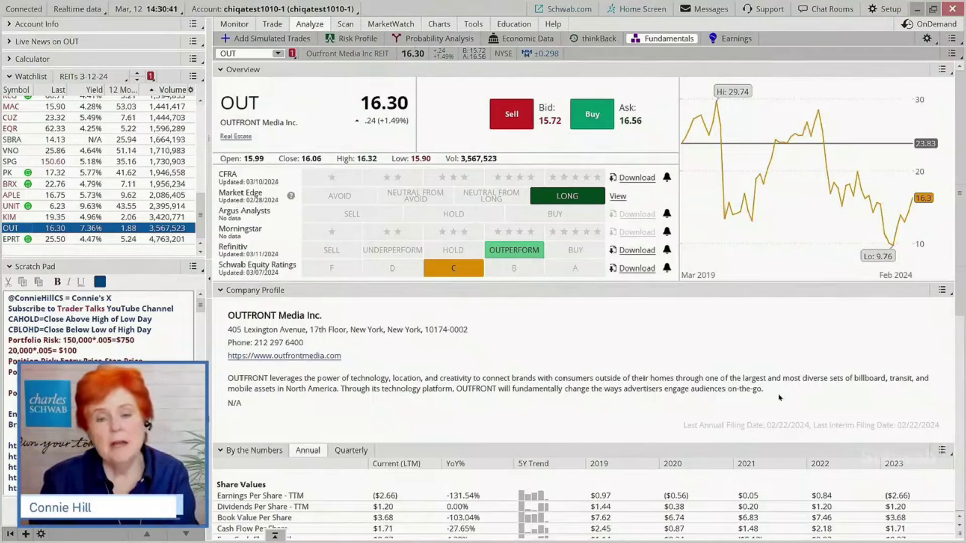
scroll(720, 418, down, 1)
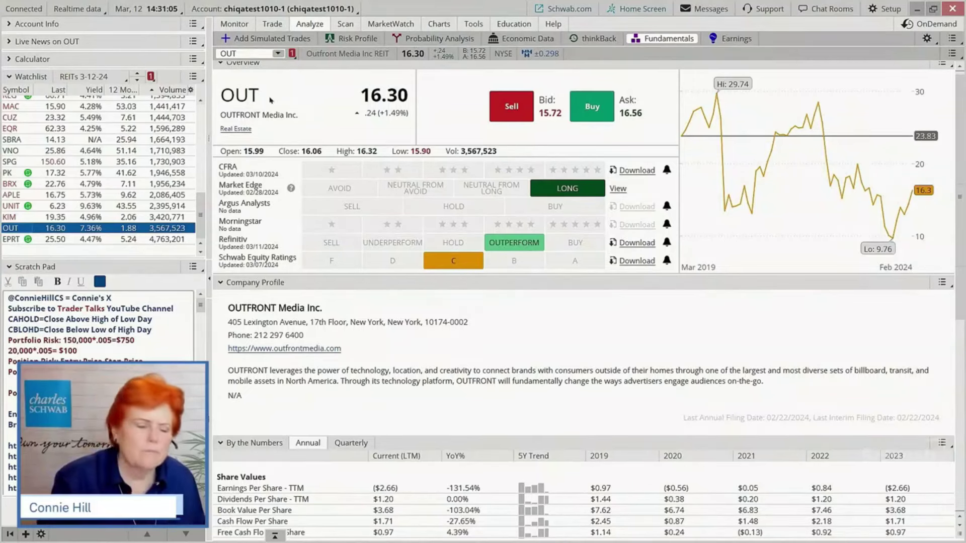
- Return to the price charts and review KIM, UNIT, APLE and BRX in turn from the watchlist
click(445, 25)
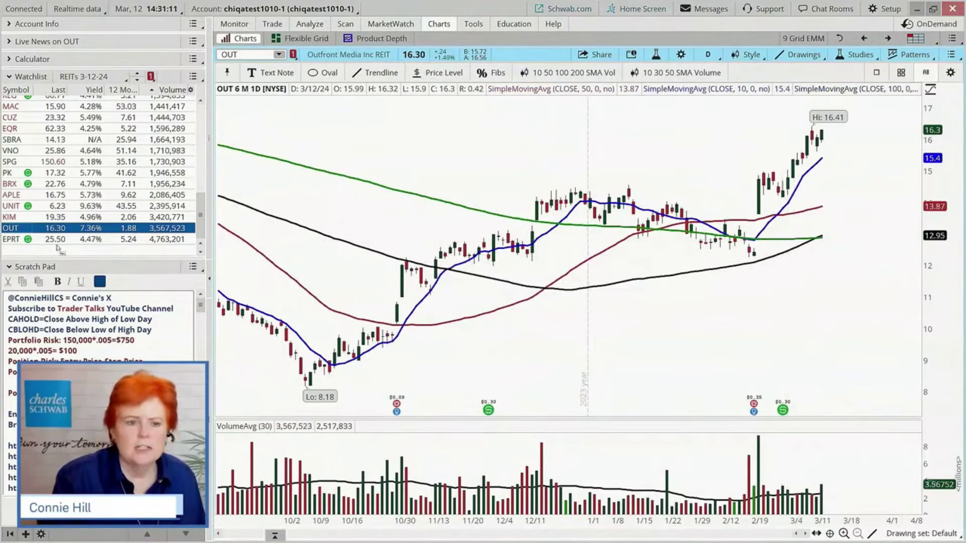
click(27, 218)
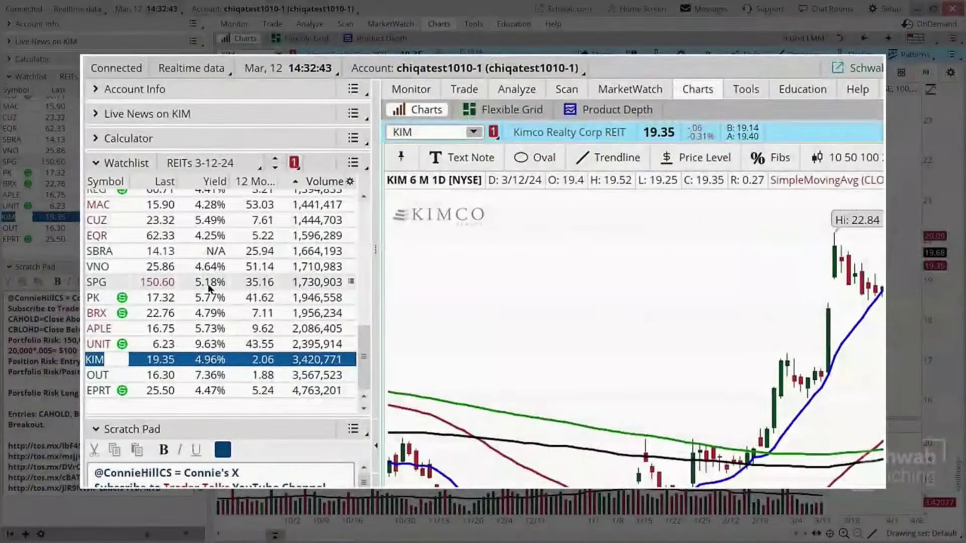
click(176, 344)
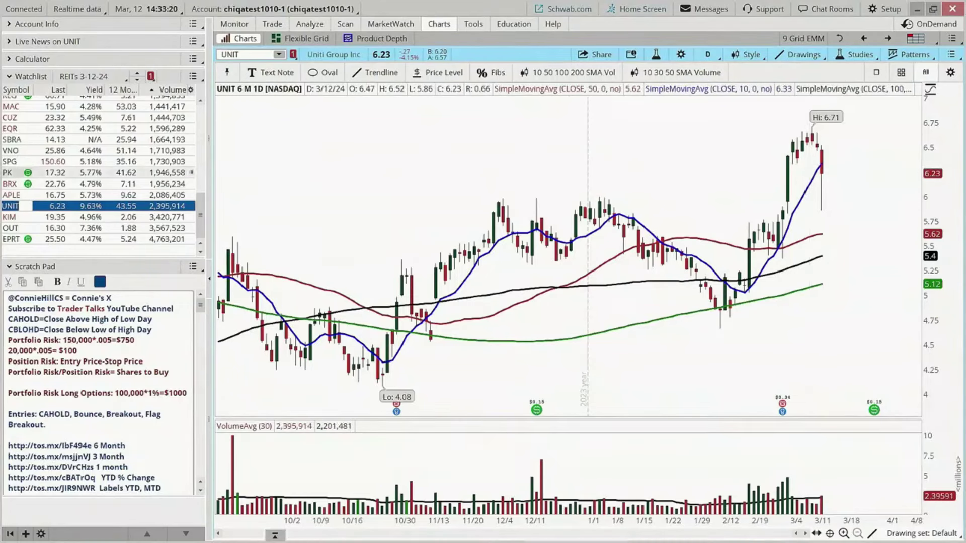
click(20, 196)
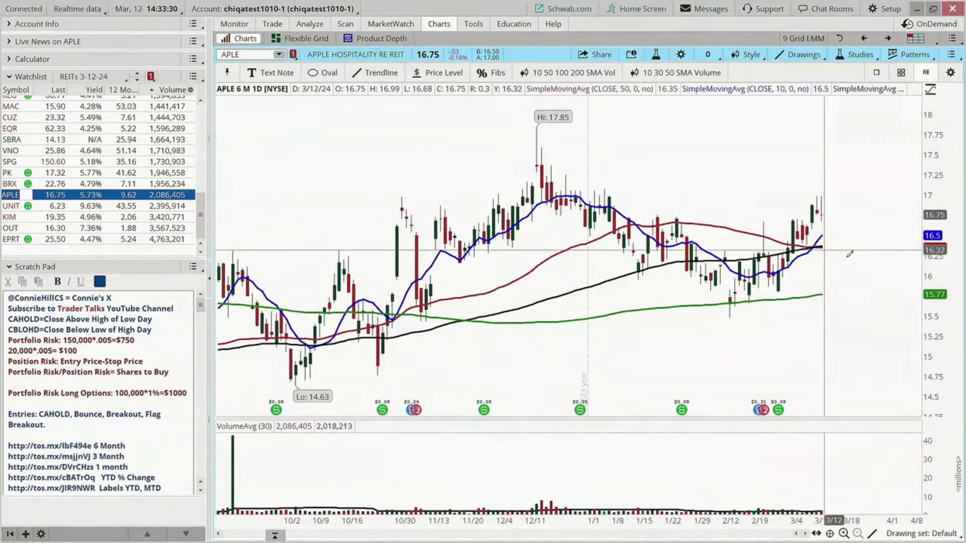
click(7, 185)
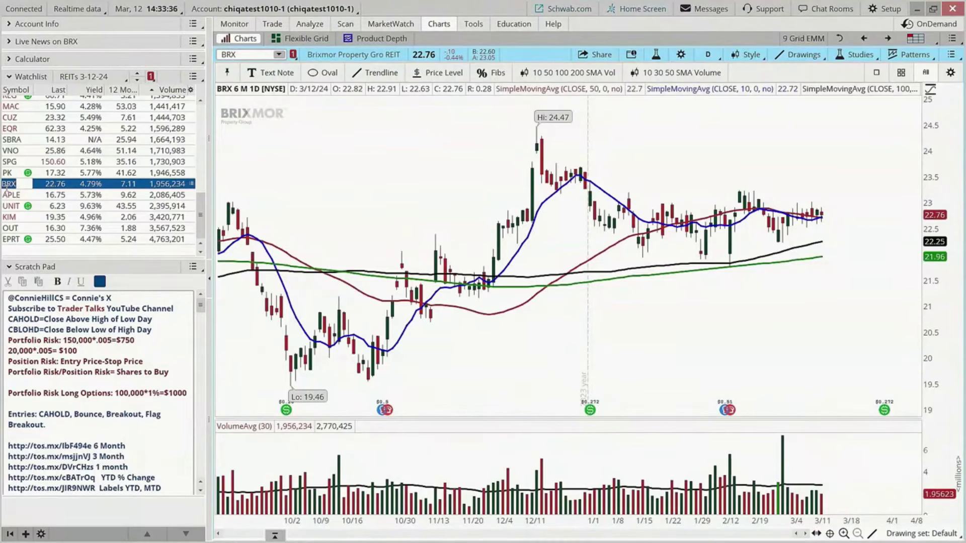
- Chart PK from the watchlist and switch the chart to the 5 Y : W time frame
key(Up)
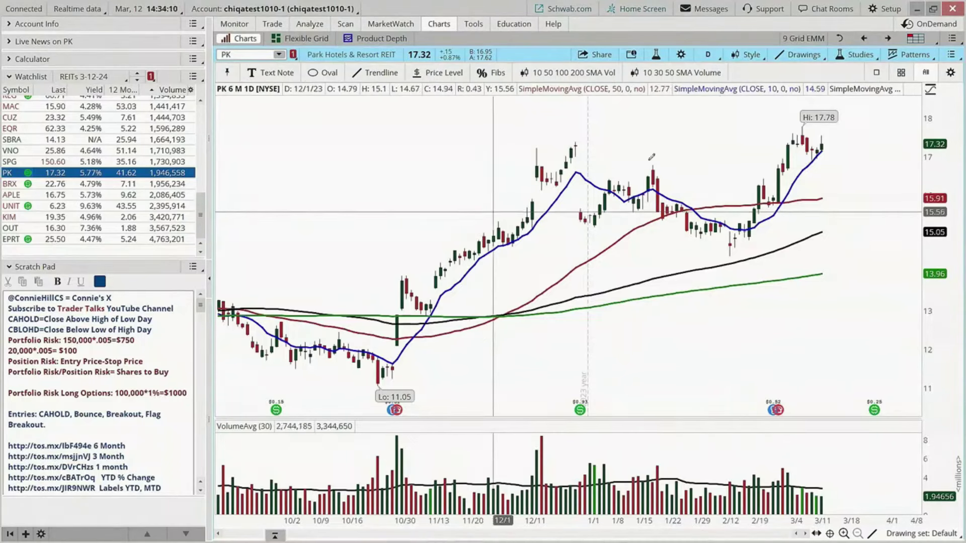
click(716, 55)
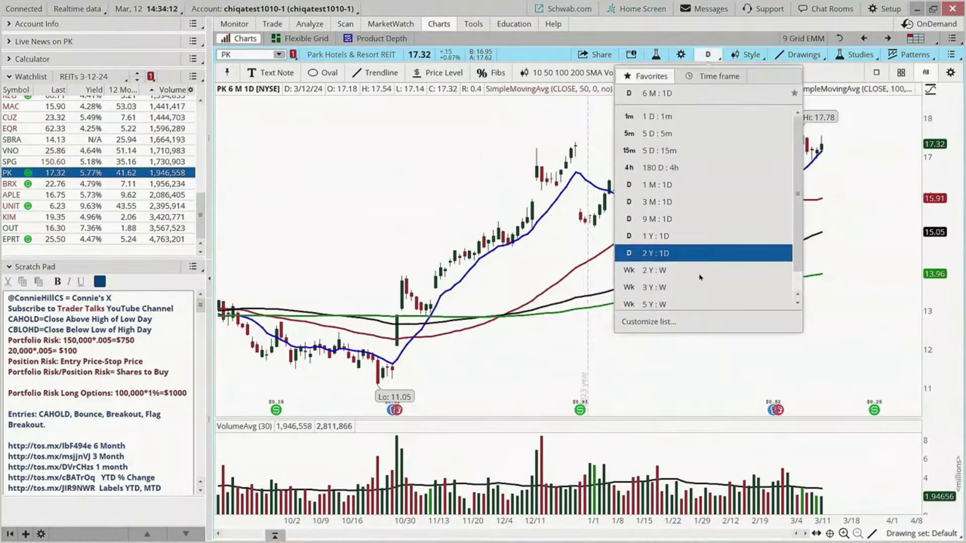
click(702, 305)
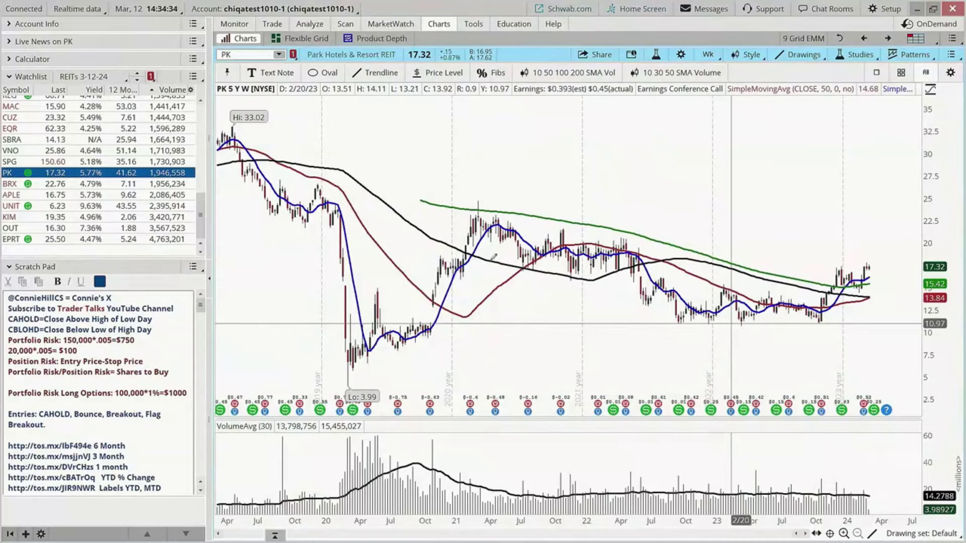
- Draw a price level at about $10.97 along PK's lows starting in January 2022, and return the chart to 6 M : 1D
click(440, 72)
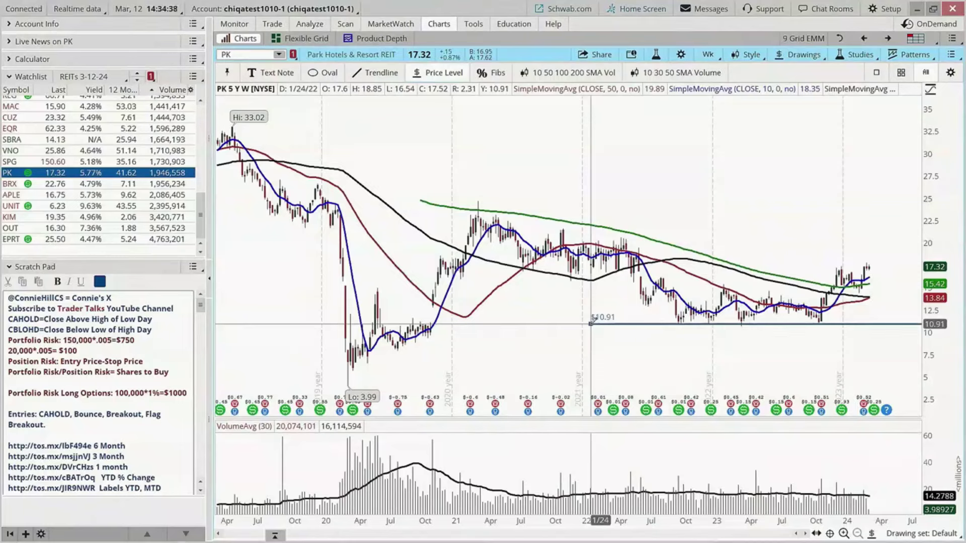
drag(591, 324, 591, 324)
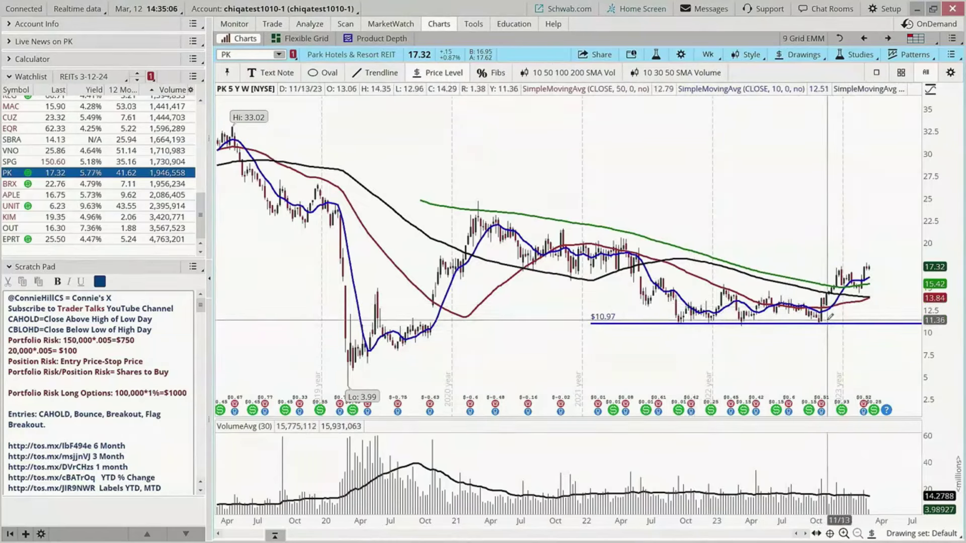
click(708, 56)
click(692, 208)
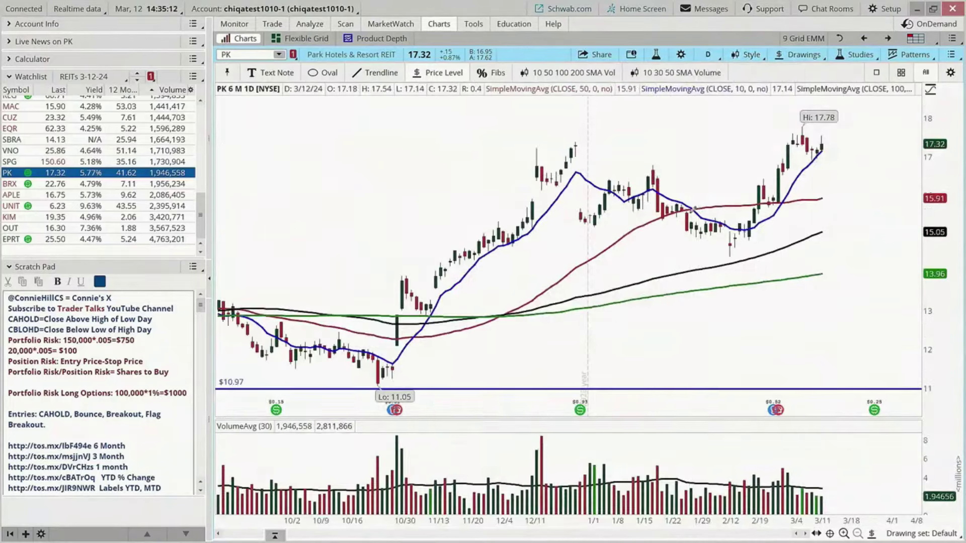
- Review the price charts of SPG, SBRA, EQR, CUZ and MAC in turn from the watchlist
click(31, 162)
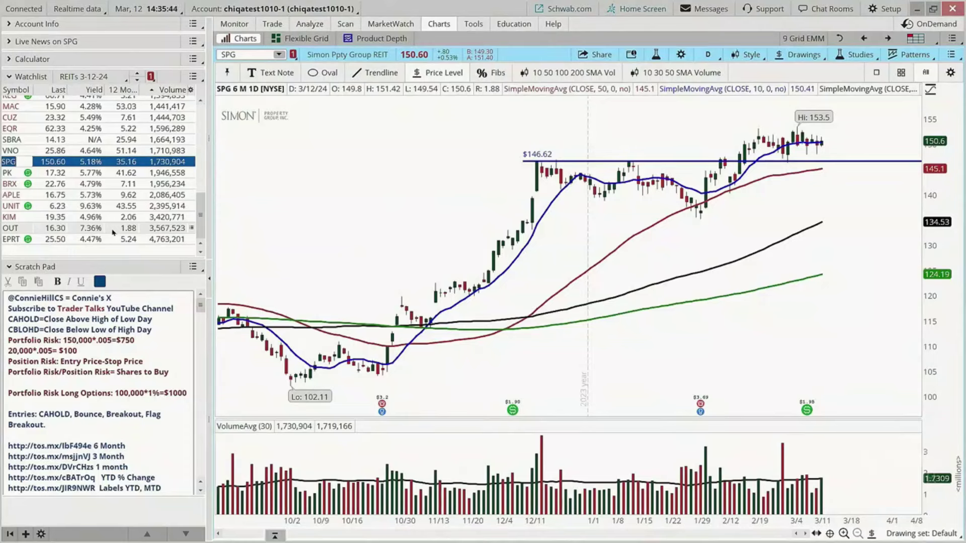
click(115, 155)
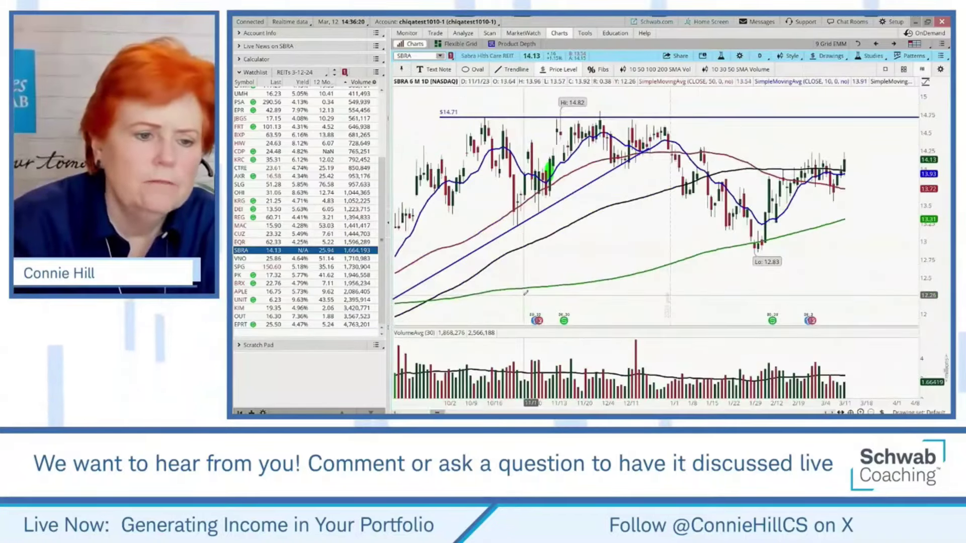
click(362, 243)
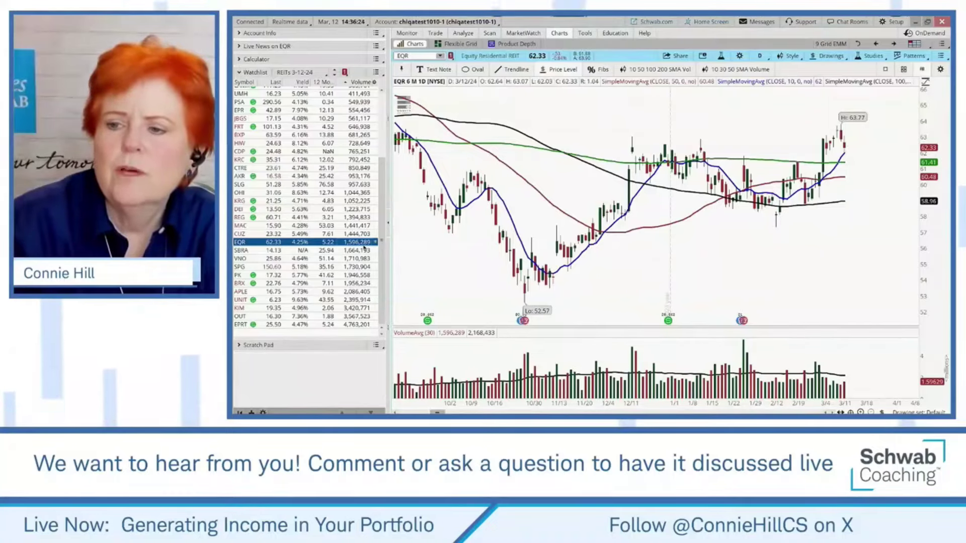
key(Up)
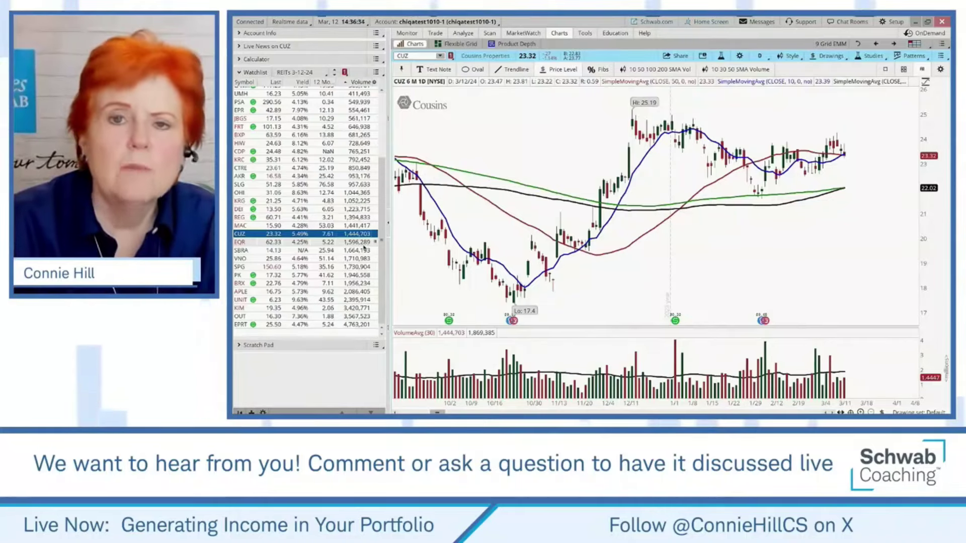
key(Up)
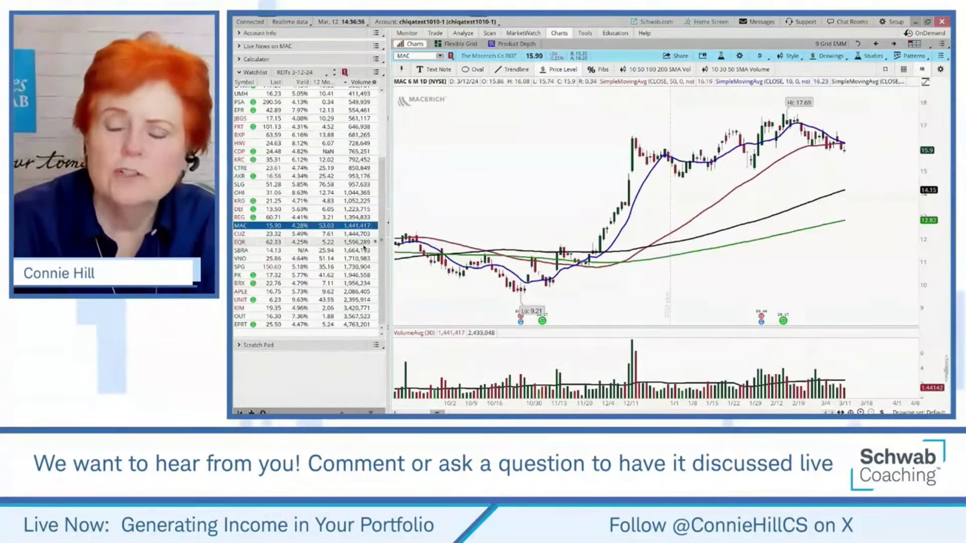